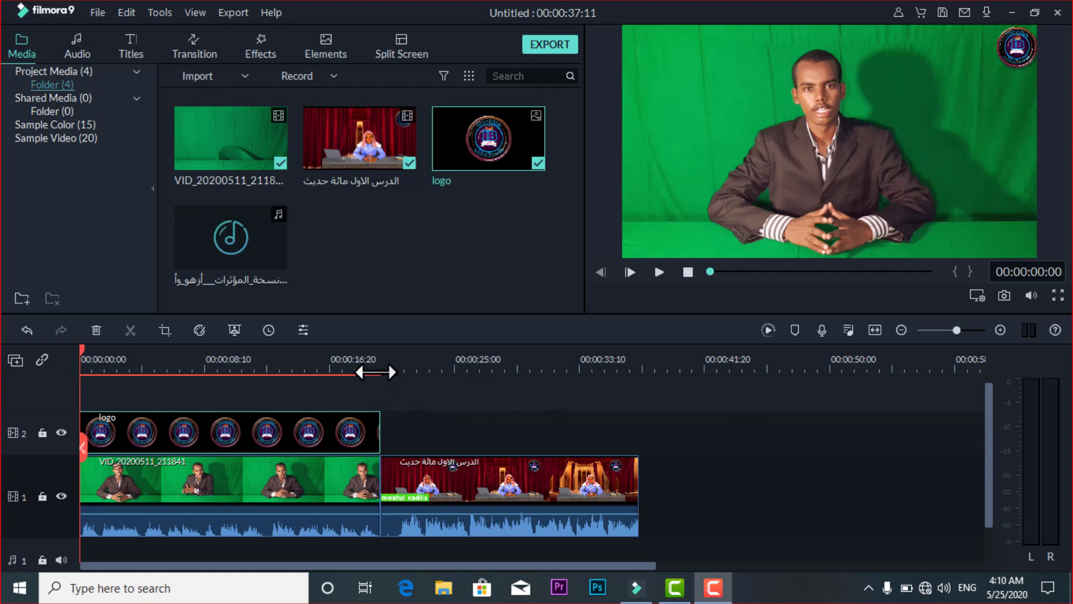
# - Play the timeline across the cut between the green-screen clip and the red-curtain clip
pyautogui.click(376, 371)
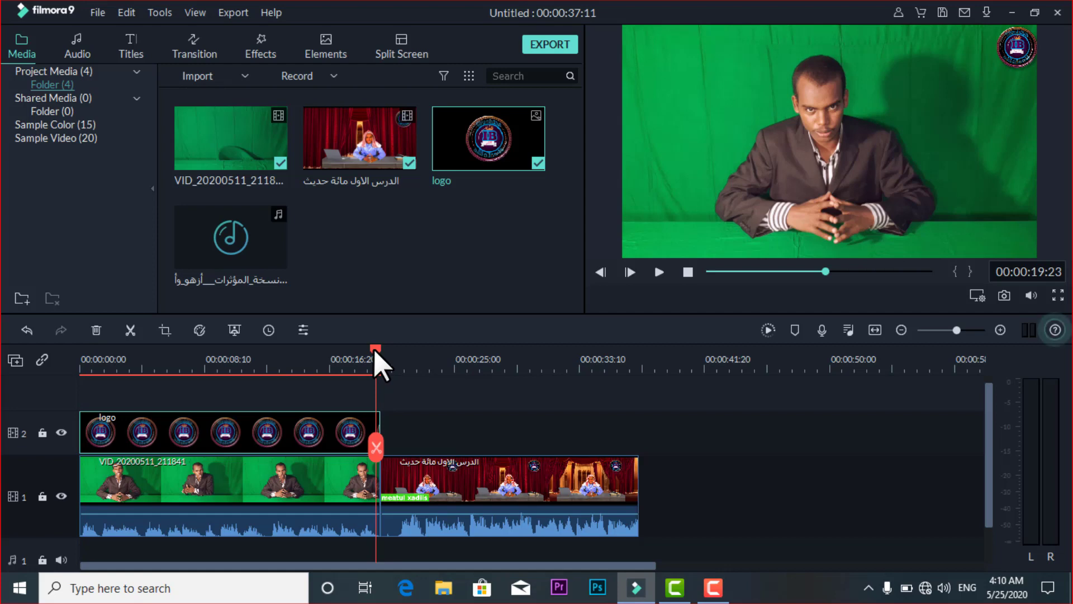
pyautogui.press('space')
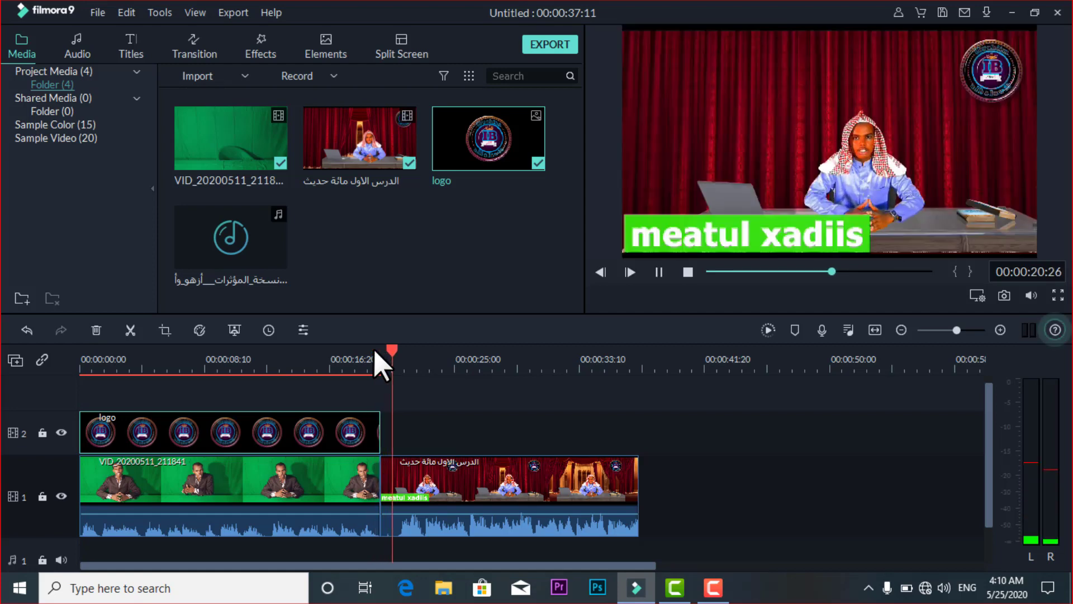
pyautogui.press('space')
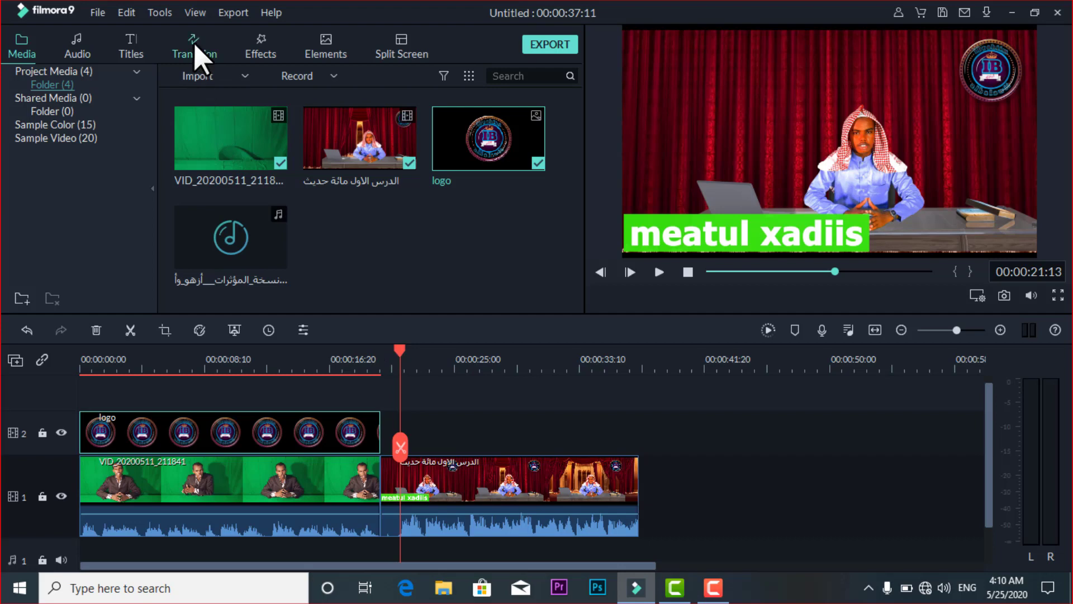
# - Show all included transitions in the transition library and browse through them
pyautogui.click(198, 58)
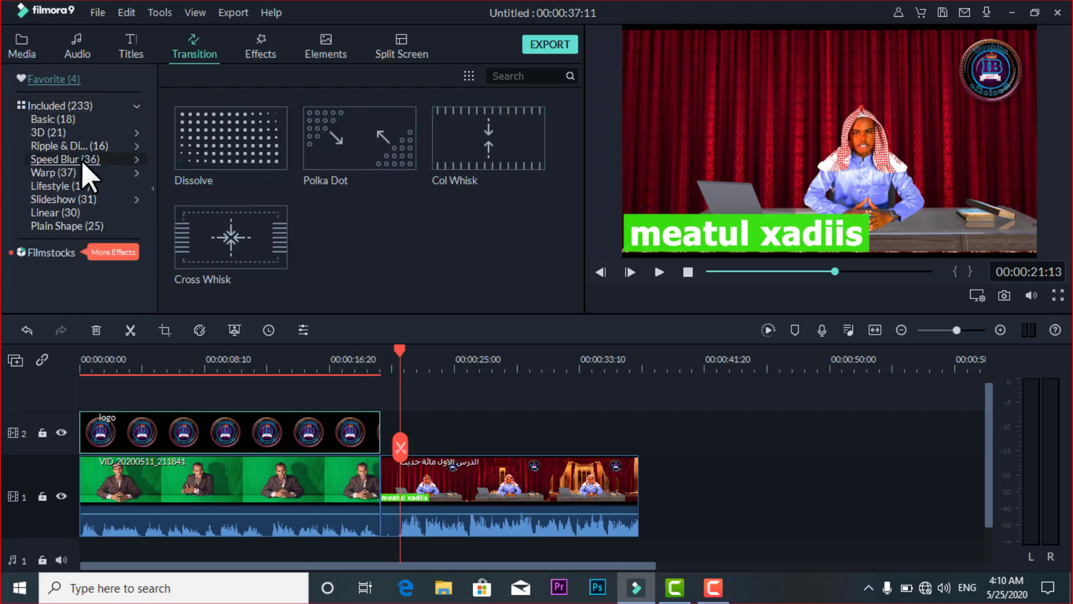
pyautogui.click(109, 107)
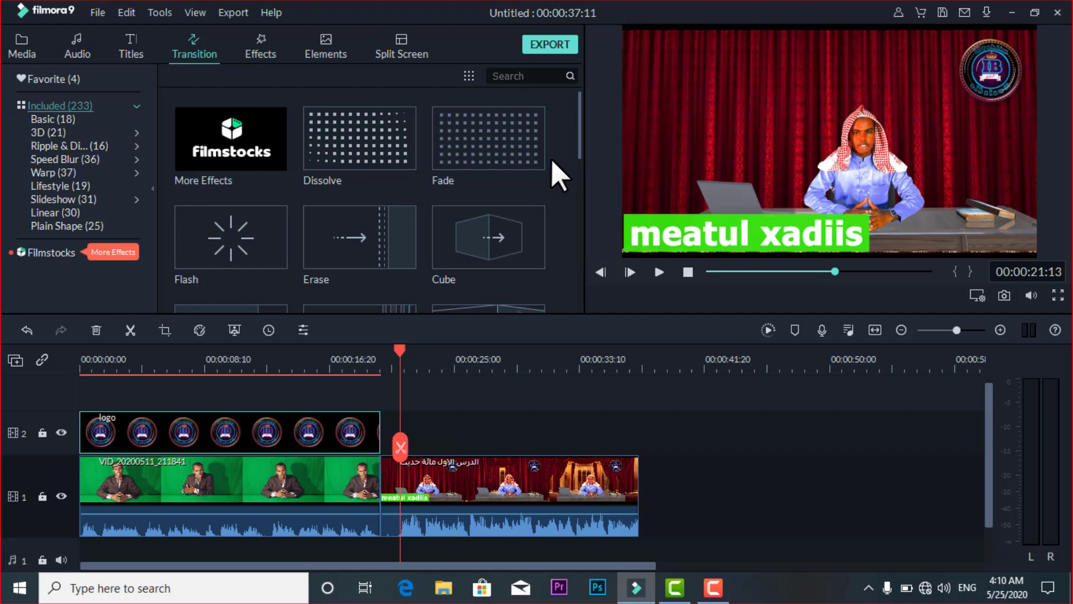
pyautogui.scroll(-20, 547, 174)
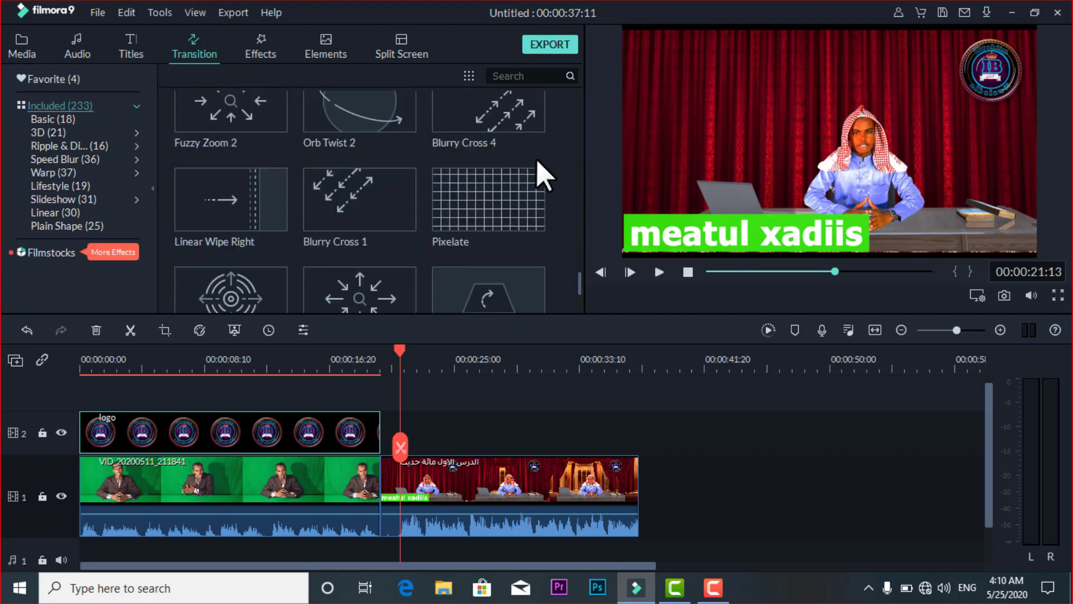
pyautogui.scroll(3, 545, 176)
pyautogui.scroll(-3, 545, 176)
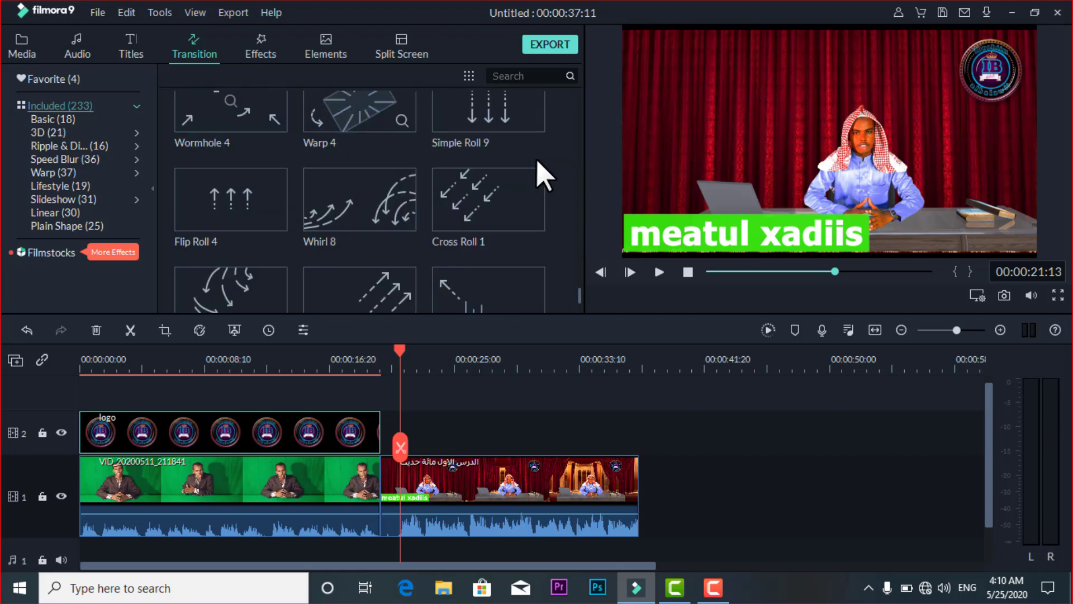
pyautogui.scroll(12, 541, 174)
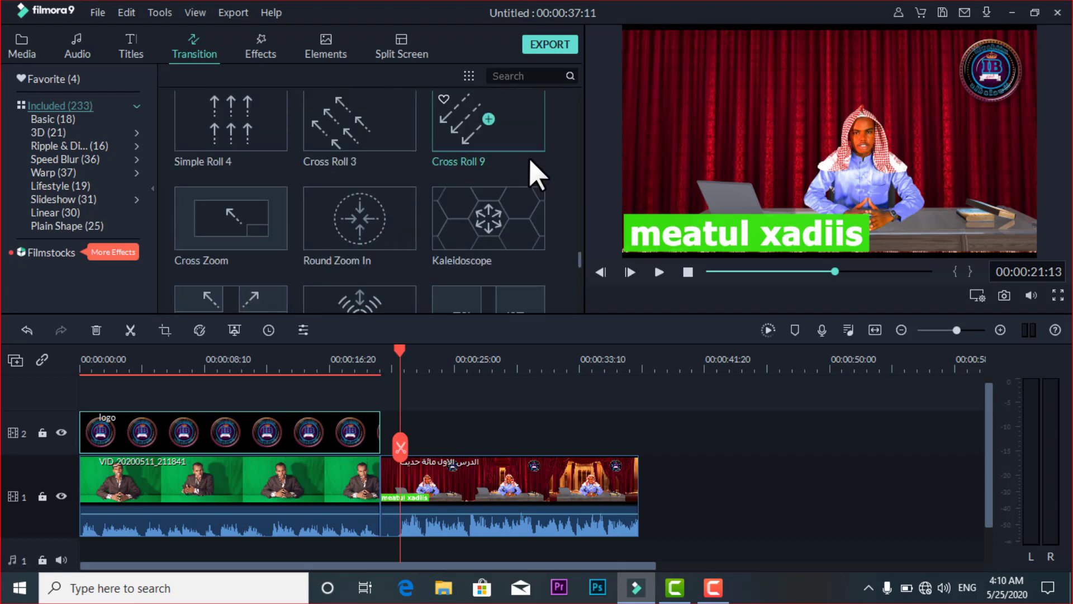
pyautogui.scroll(-6, 536, 175)
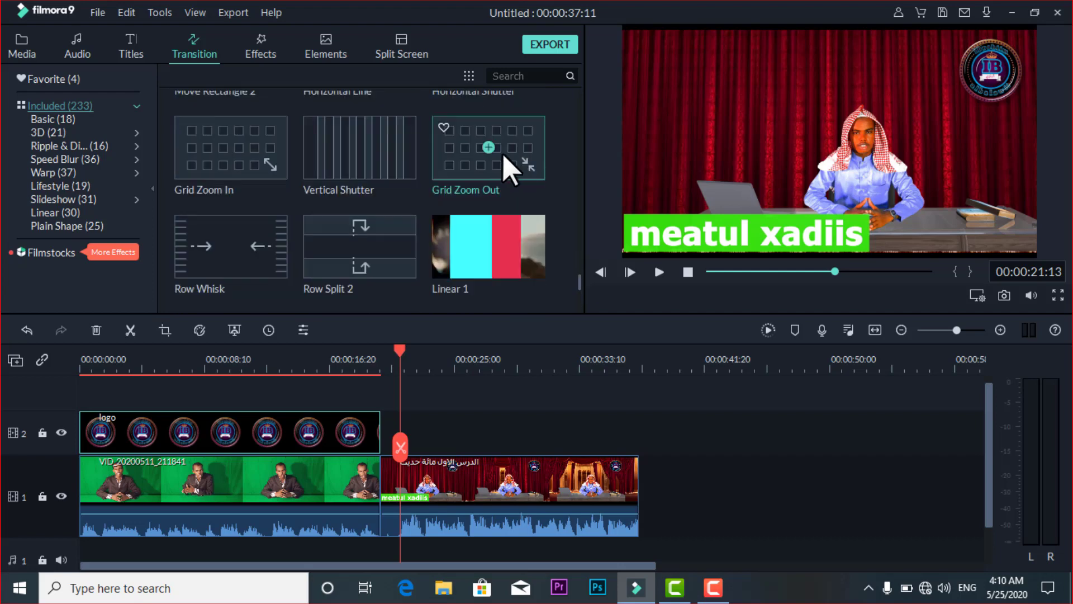
# - Add the Linear 1 transition at the cut between the two video clips on track 1 and play it back
pyautogui.moveTo(502, 152); pyautogui.dragTo(376, 501)
pyautogui.moveTo(402, 359); pyautogui.dragTo(356, 363)
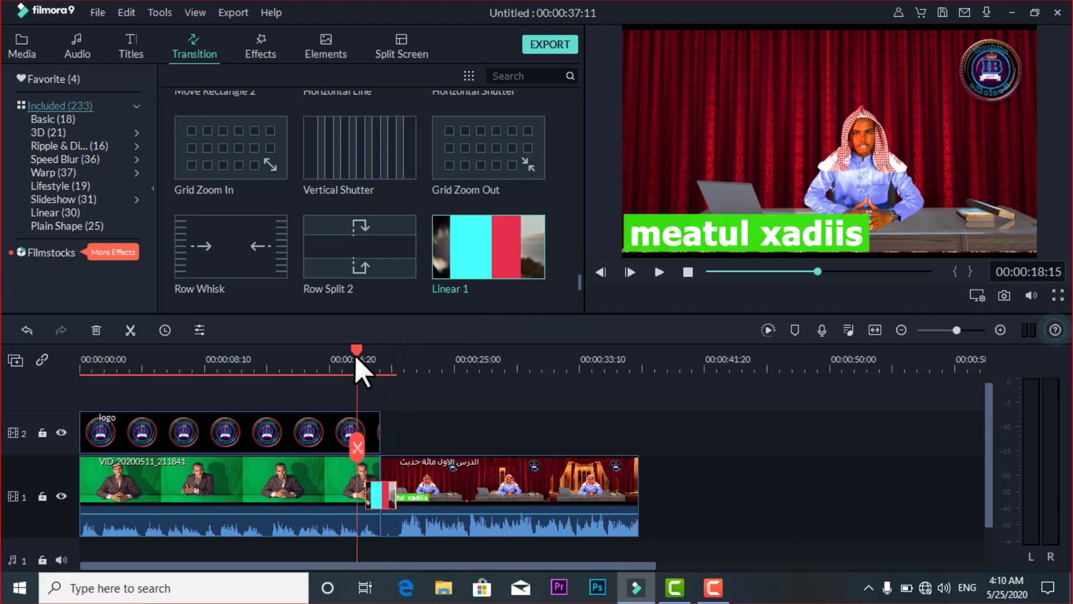
pyautogui.press('space')
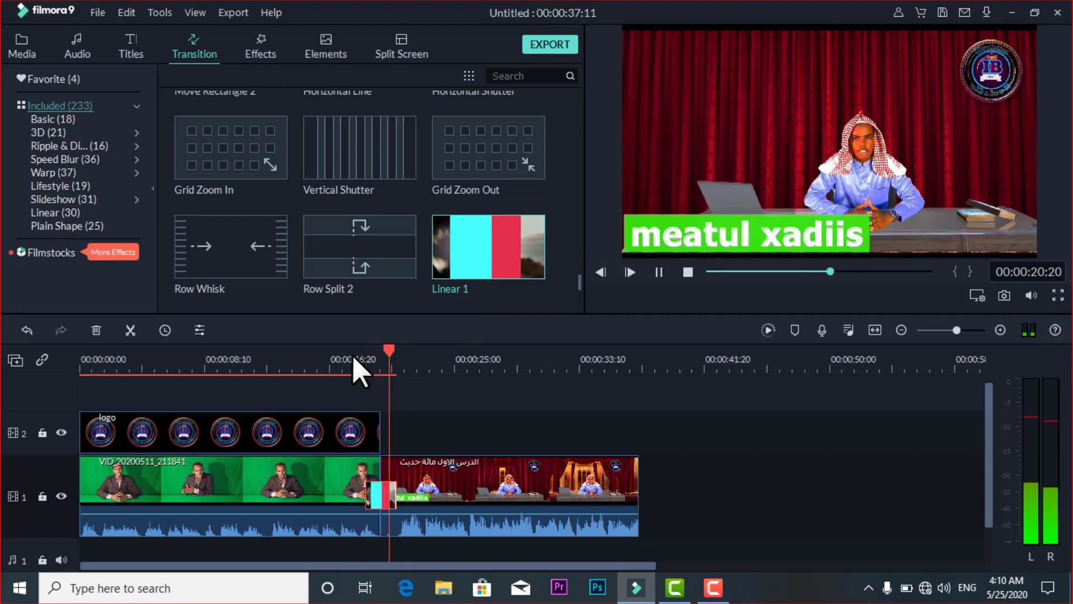
pyautogui.press('space')
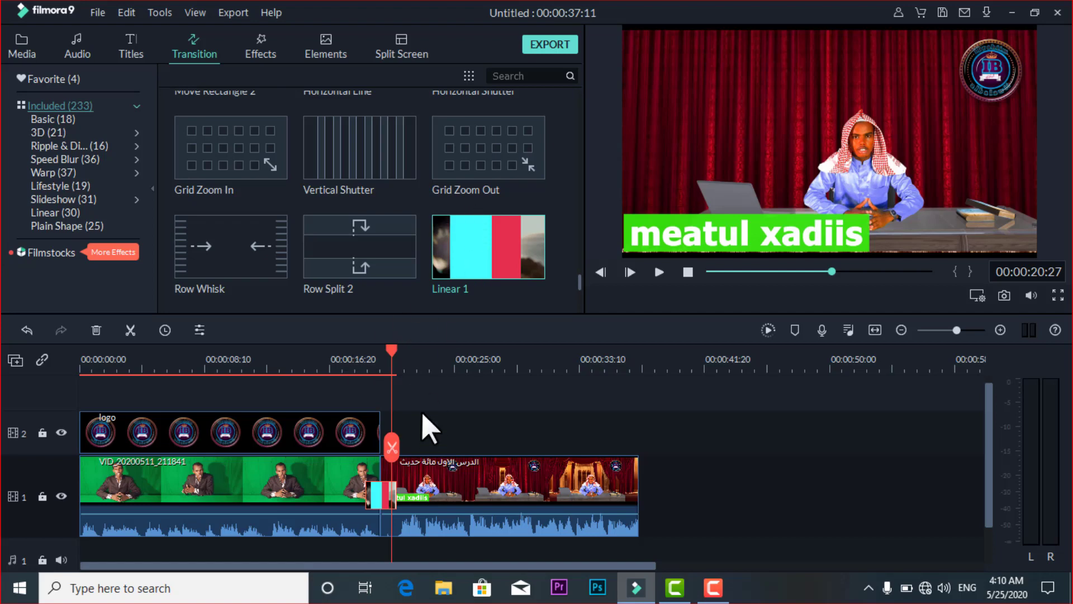
# - Replace the transition at the cut between the two clips with Whirl 2 and play it back
pyautogui.scroll(-5, 400, 203)
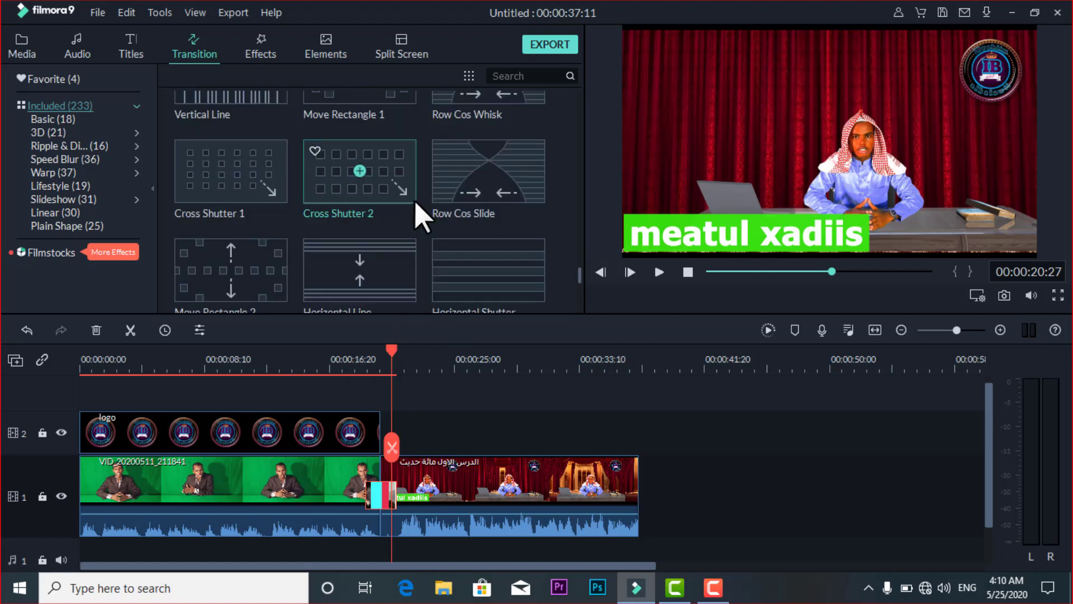
pyautogui.scroll(-10, 423, 219)
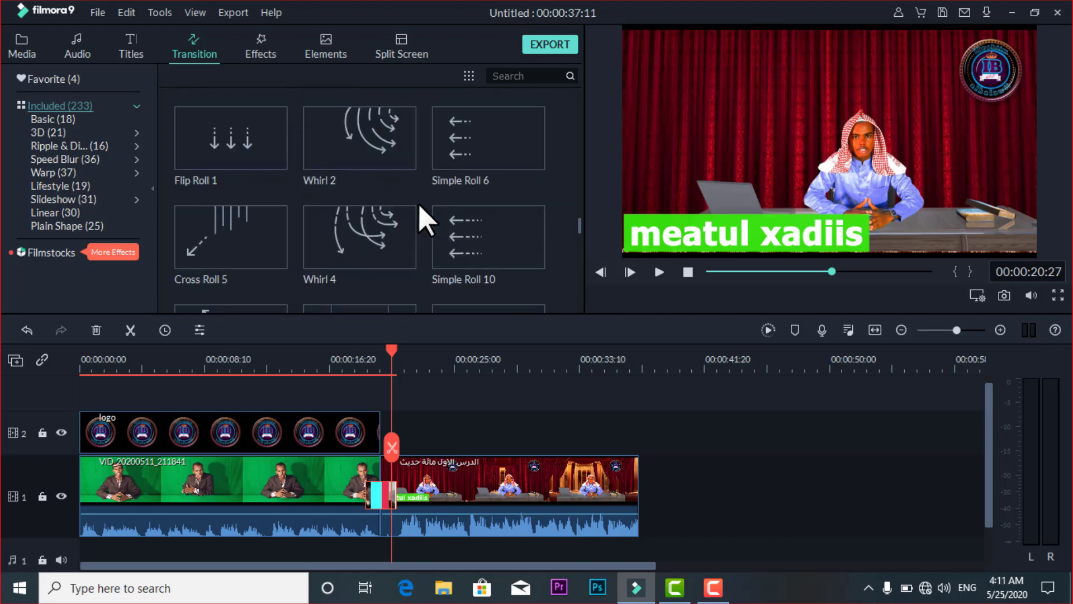
pyautogui.moveTo(383, 144); pyautogui.dragTo(383, 493)
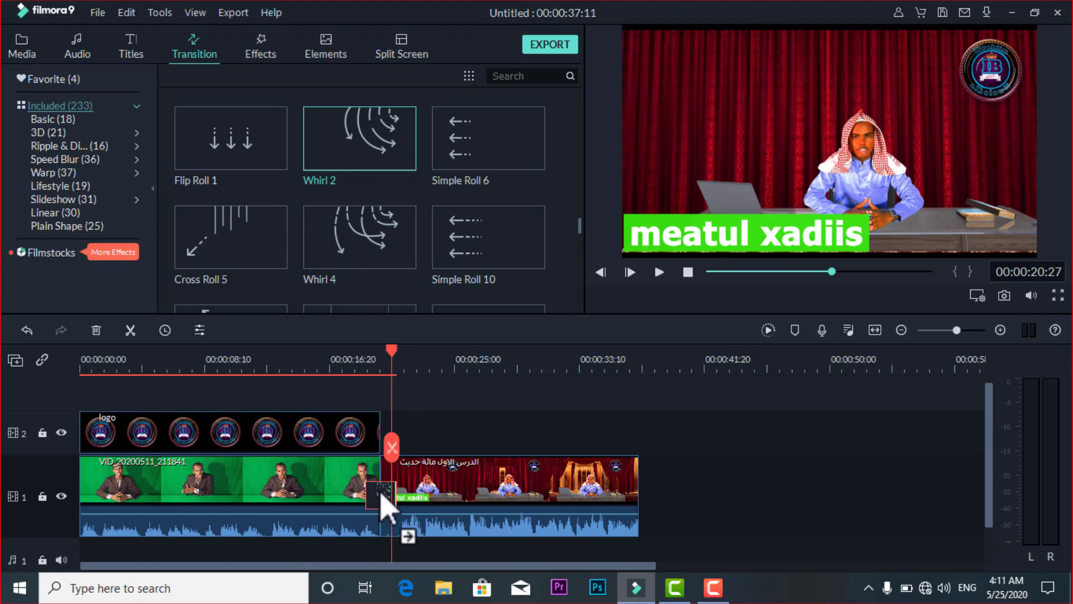
pyautogui.click(357, 367)
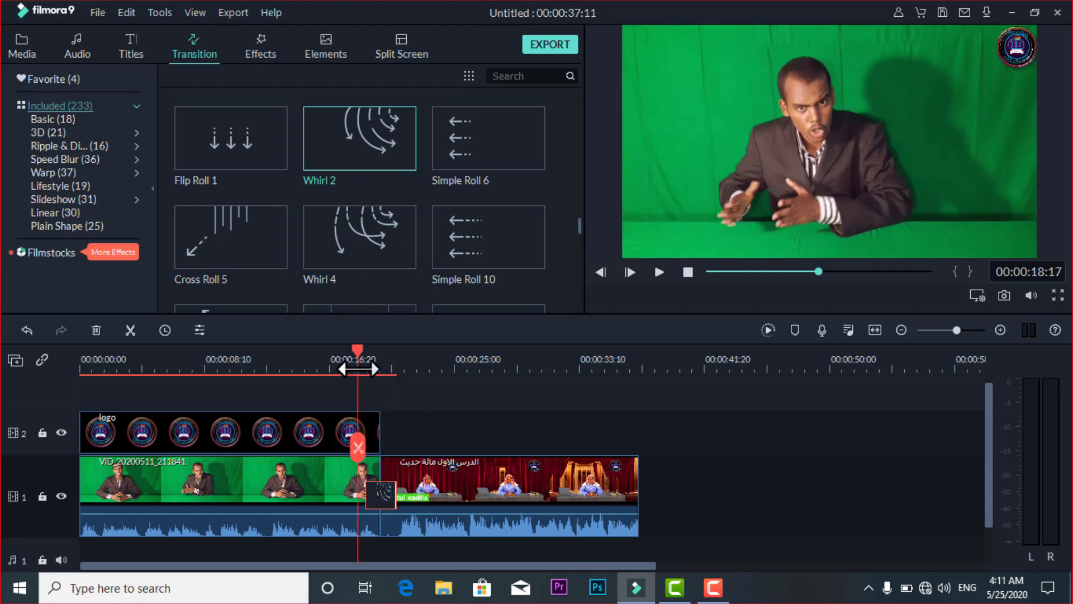
pyautogui.press('space')
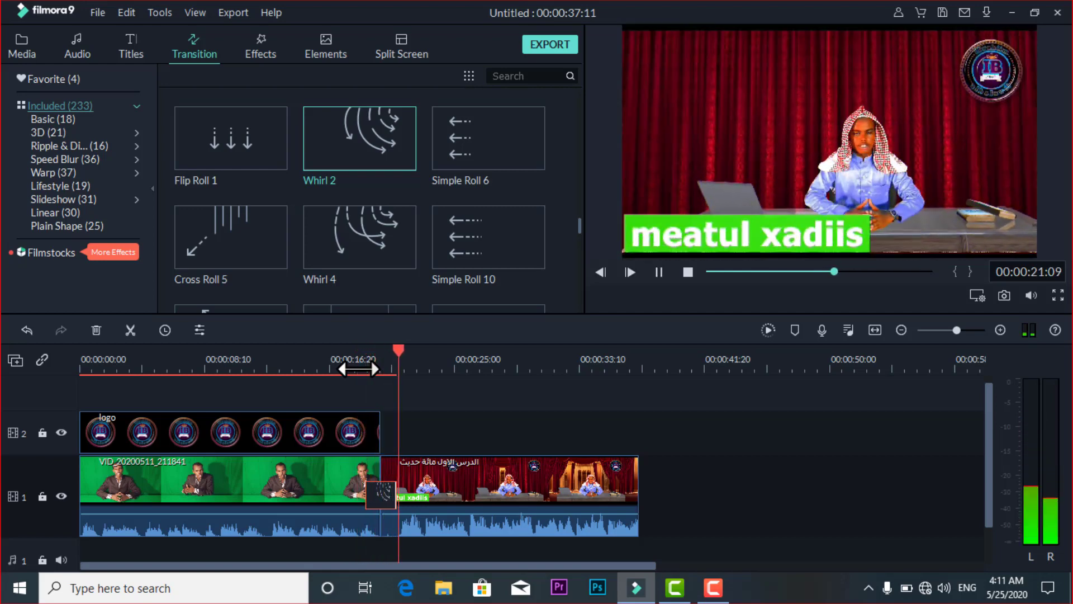
pyautogui.press('space')
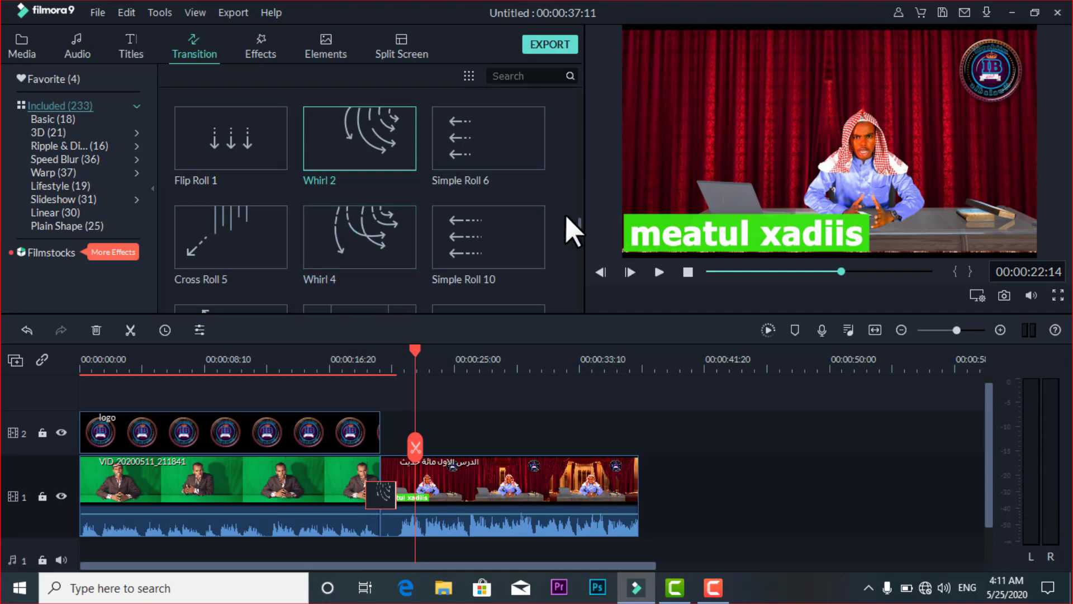
# - Replace the Whirl 2 transition between the two clips with Linear 14 and play it back
pyautogui.scroll(-15, 556, 220)
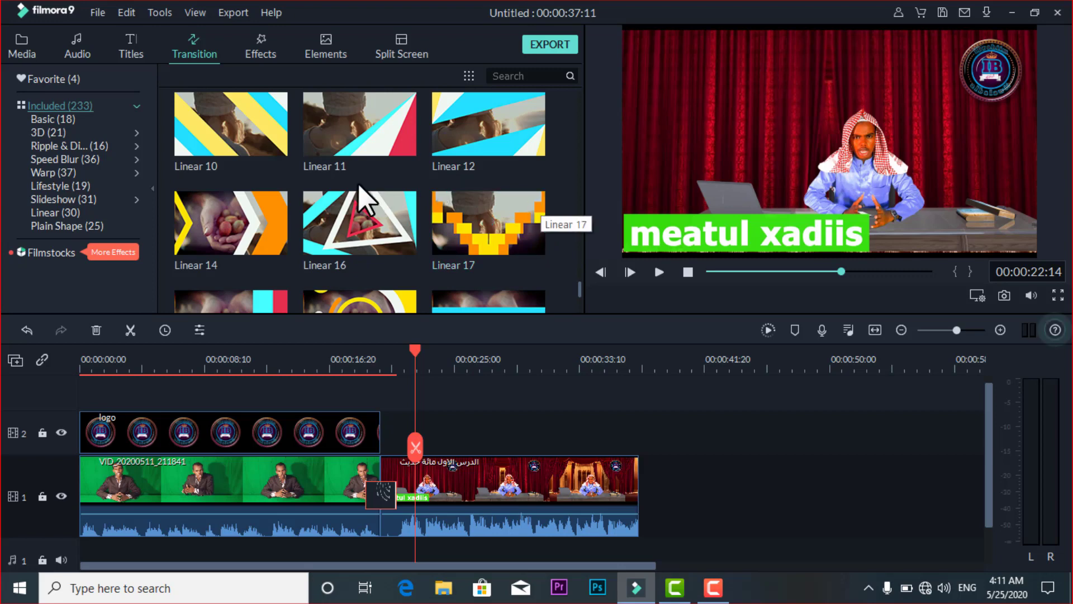
pyautogui.moveTo(244, 207); pyautogui.dragTo(371, 479)
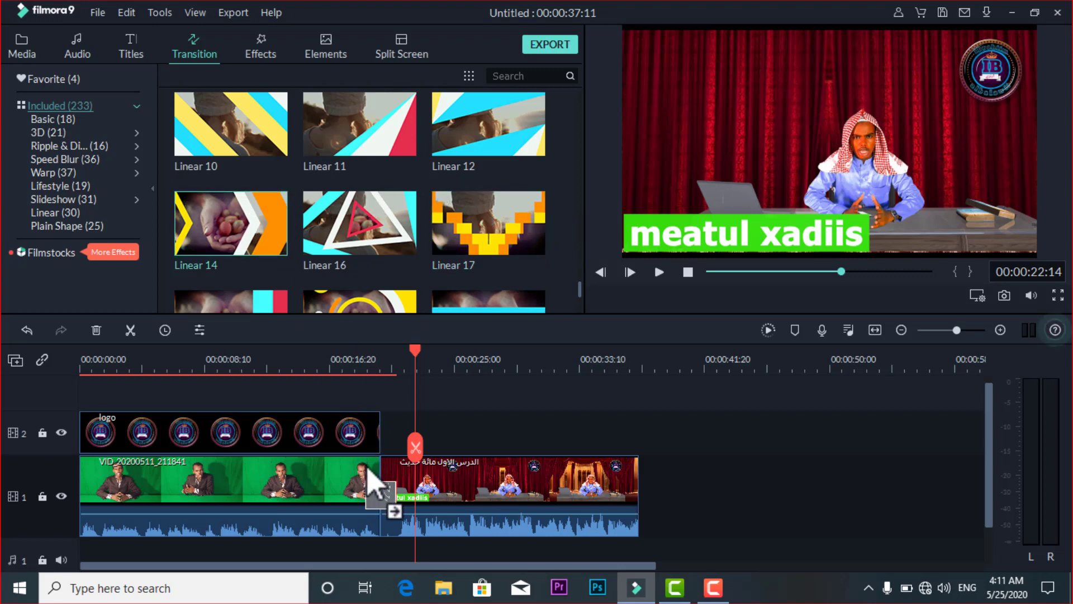
pyautogui.click(359, 368)
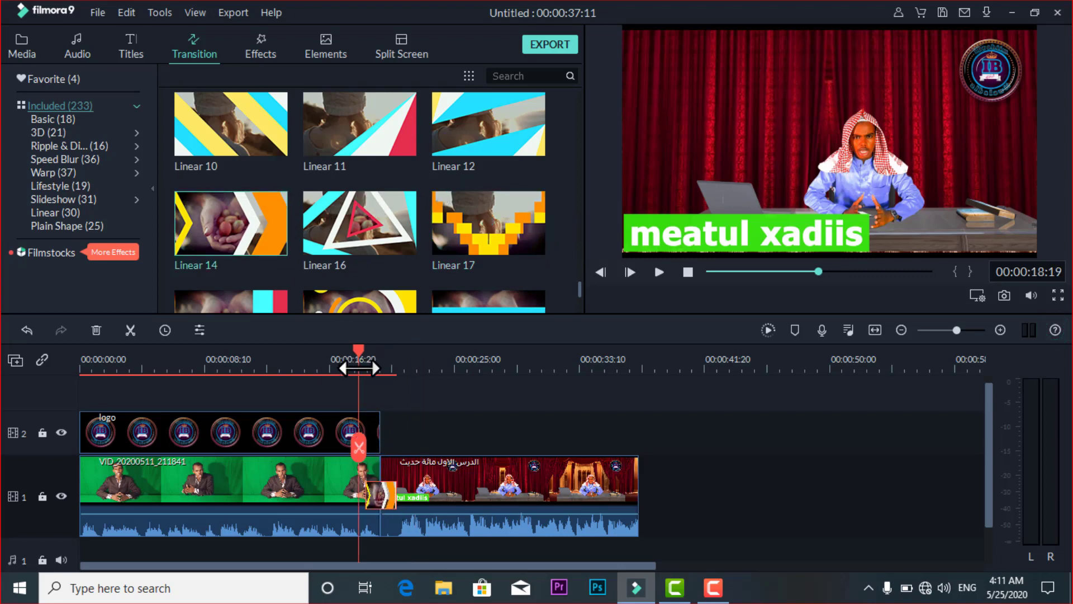
pyautogui.press('space')
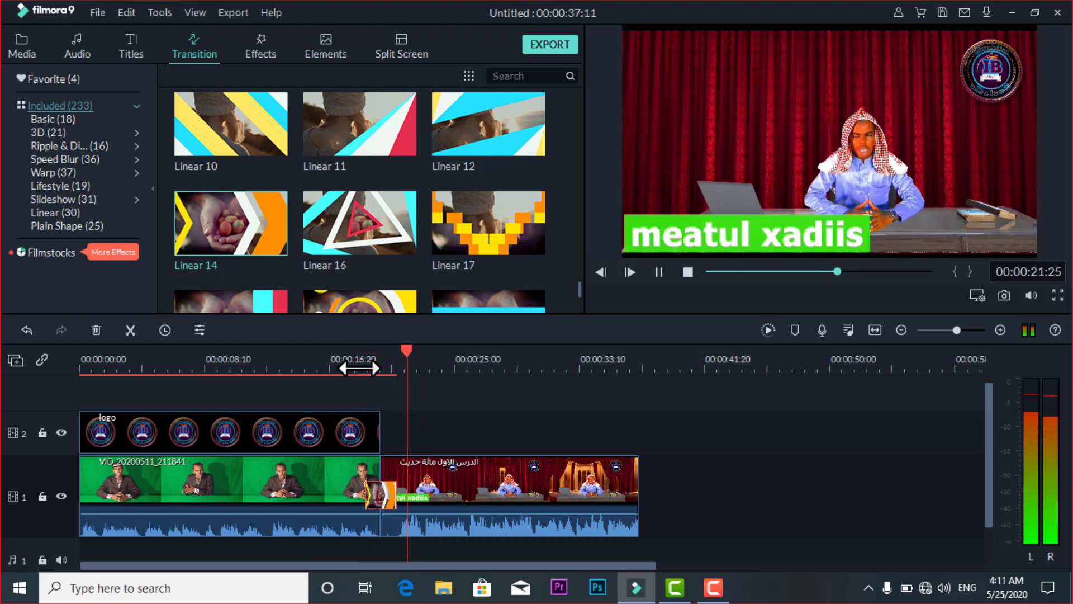
pyautogui.press('space')
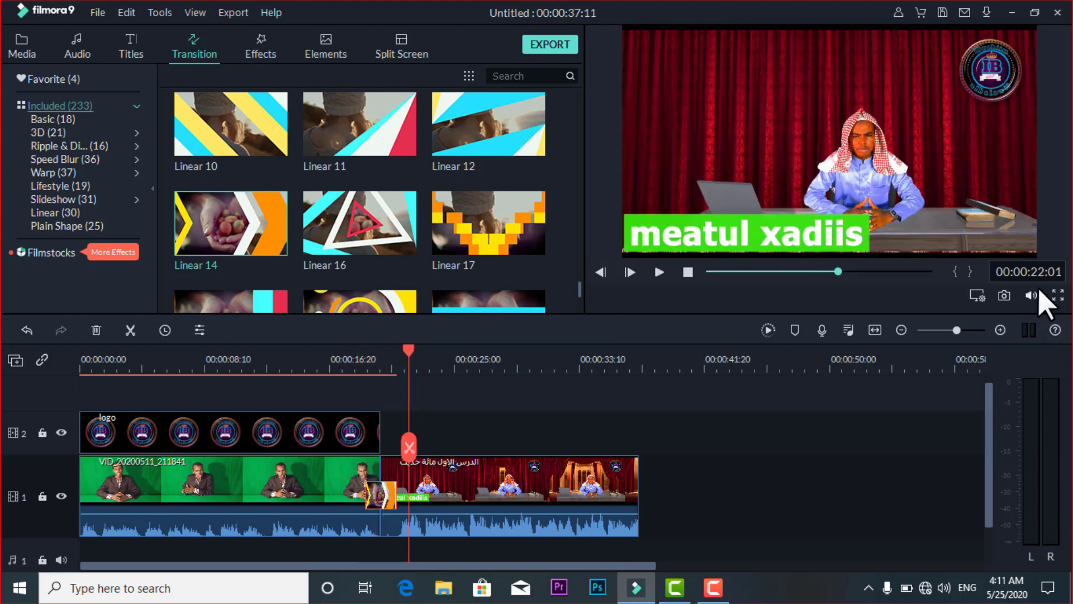
# - Watch the Linear 14 transition in the full-screen preview, starting just before the cut, and return to the editor
pyautogui.click(1057, 295)
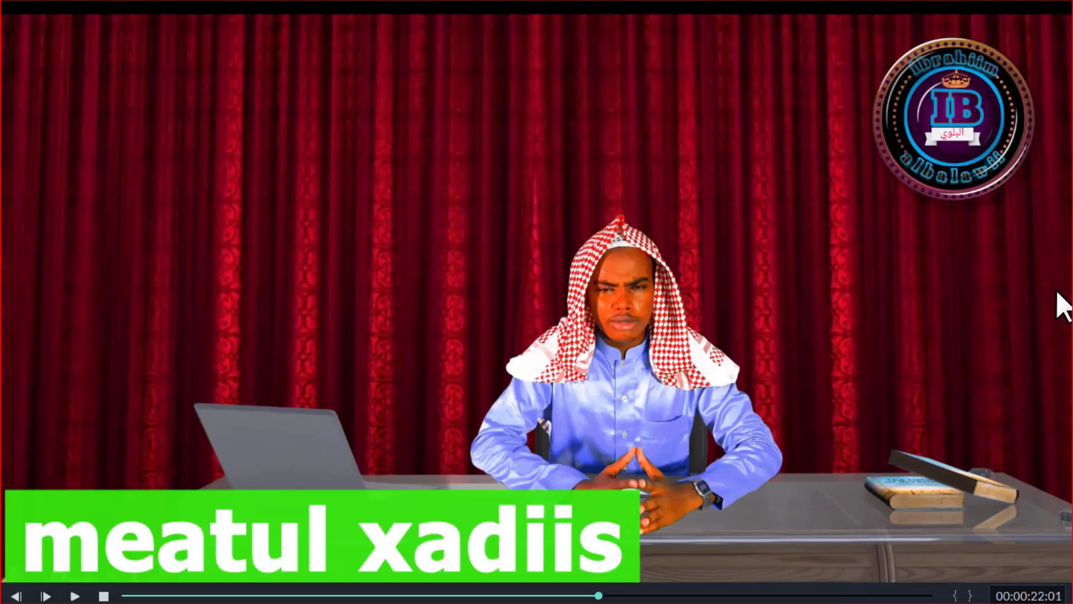
pyautogui.moveTo(431, 593)
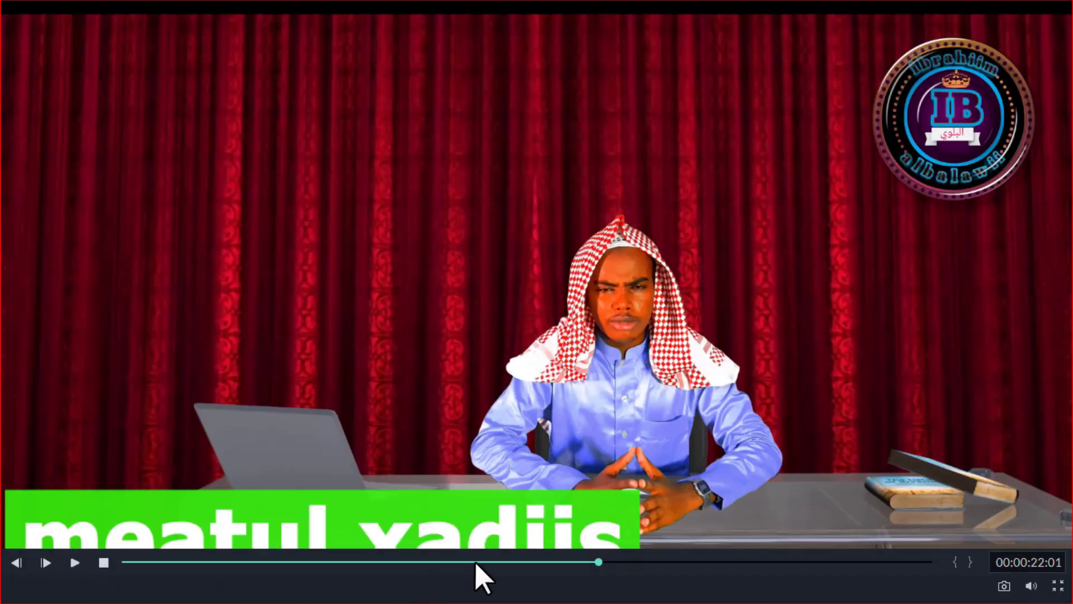
pyautogui.click(569, 561)
pyautogui.click(523, 562)
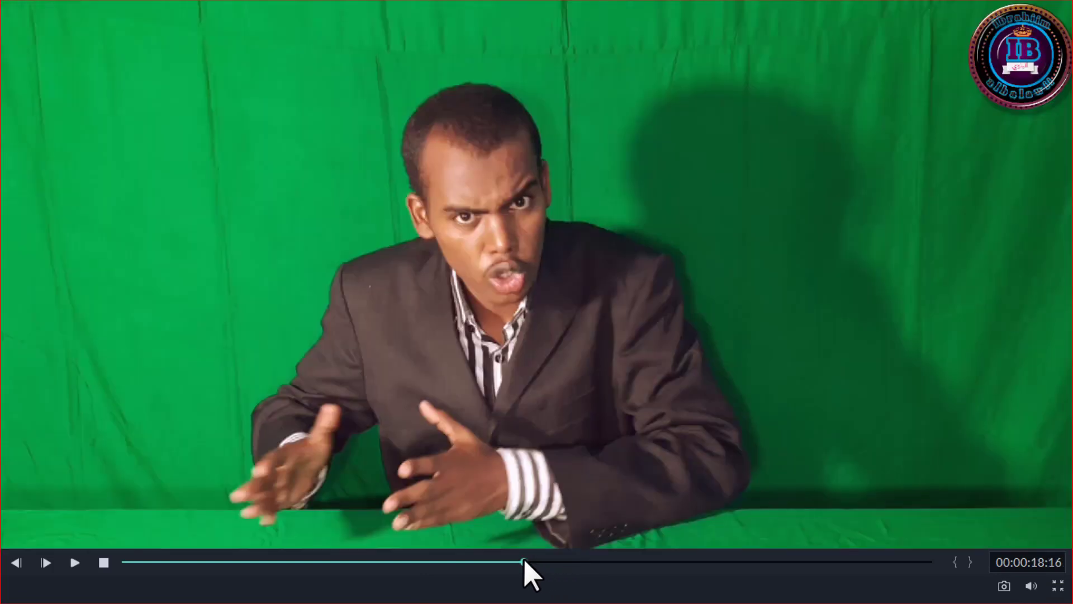
pyautogui.press('space')
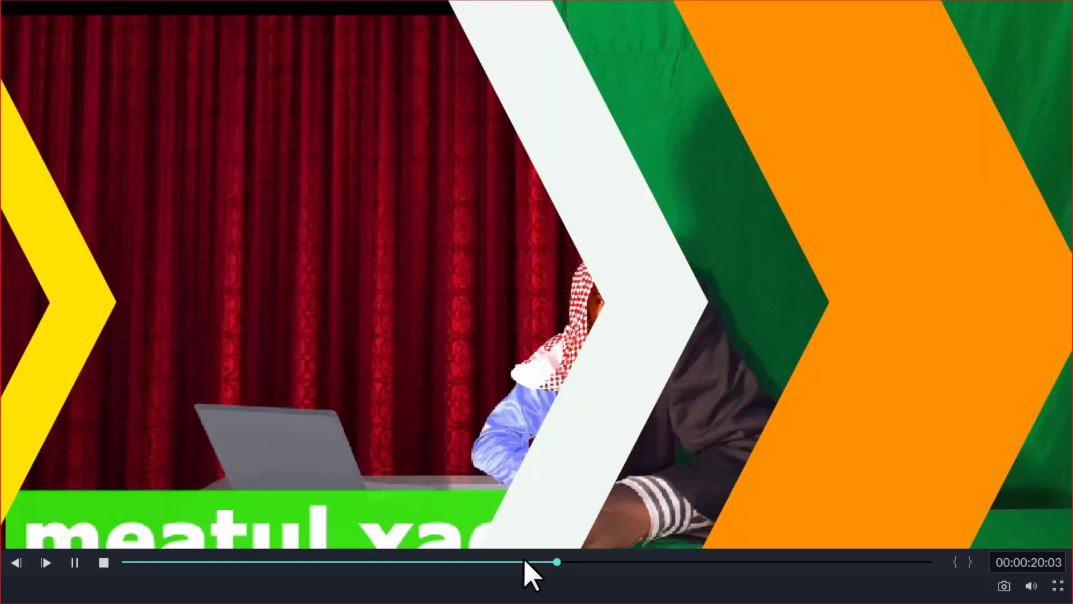
pyautogui.press('space')
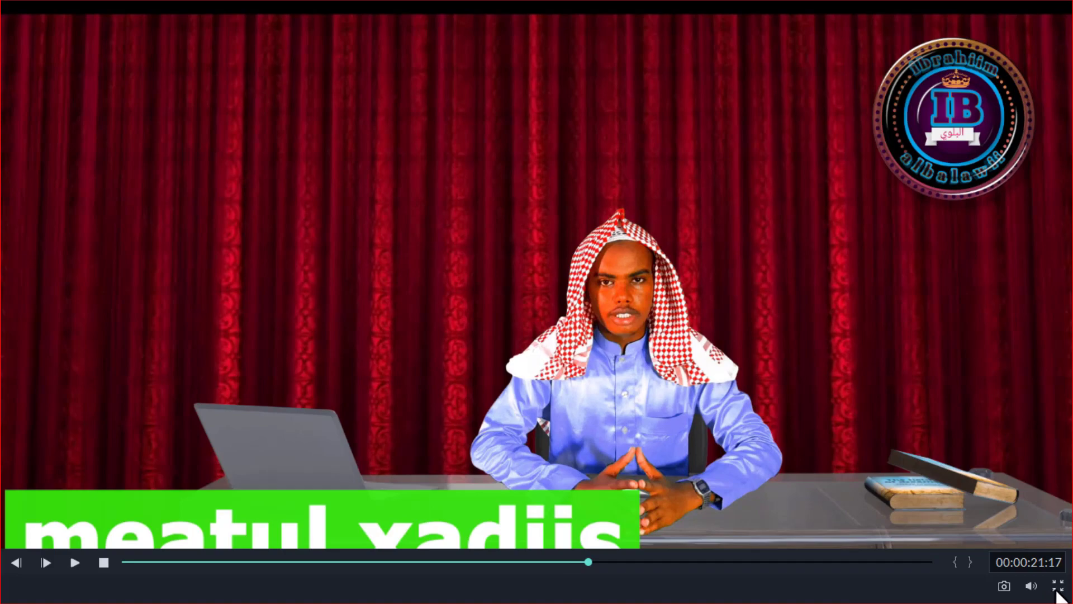
pyautogui.click(1057, 592)
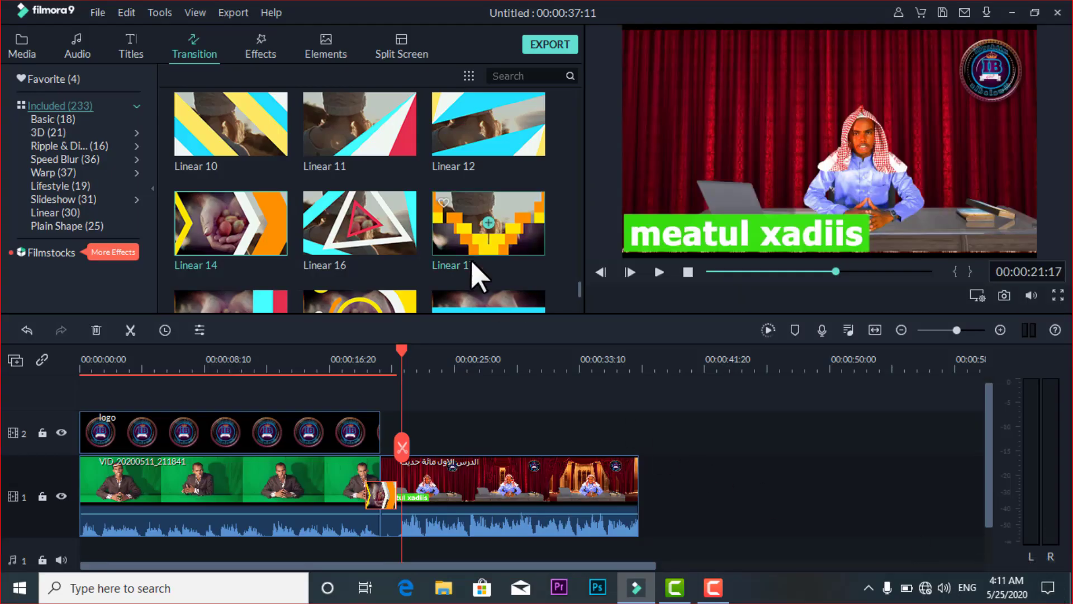
# - Preview the Plain Shape 22, Plain Shape 21 and Plain Shape 20 transitions in the transition library
pyautogui.scroll(-10, 479, 275)
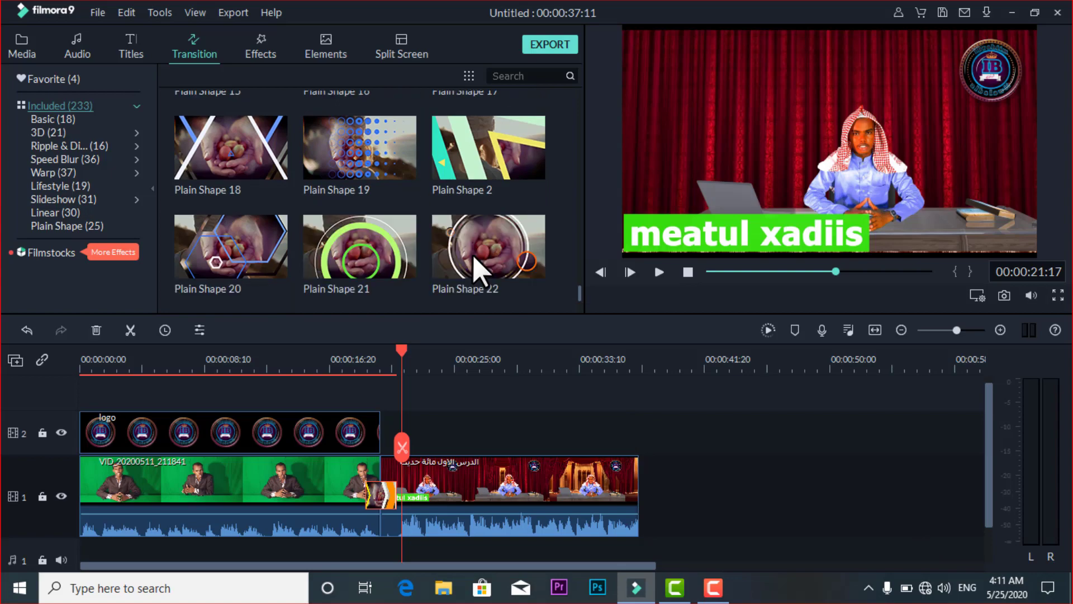
pyautogui.scroll(15, 475, 258)
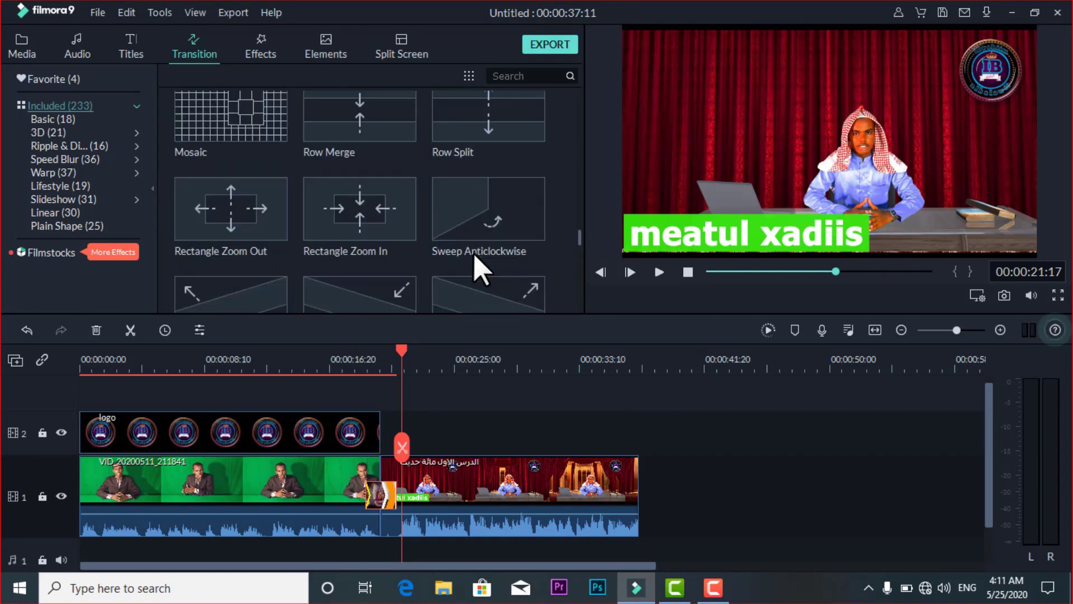
pyautogui.scroll(-13, 475, 256)
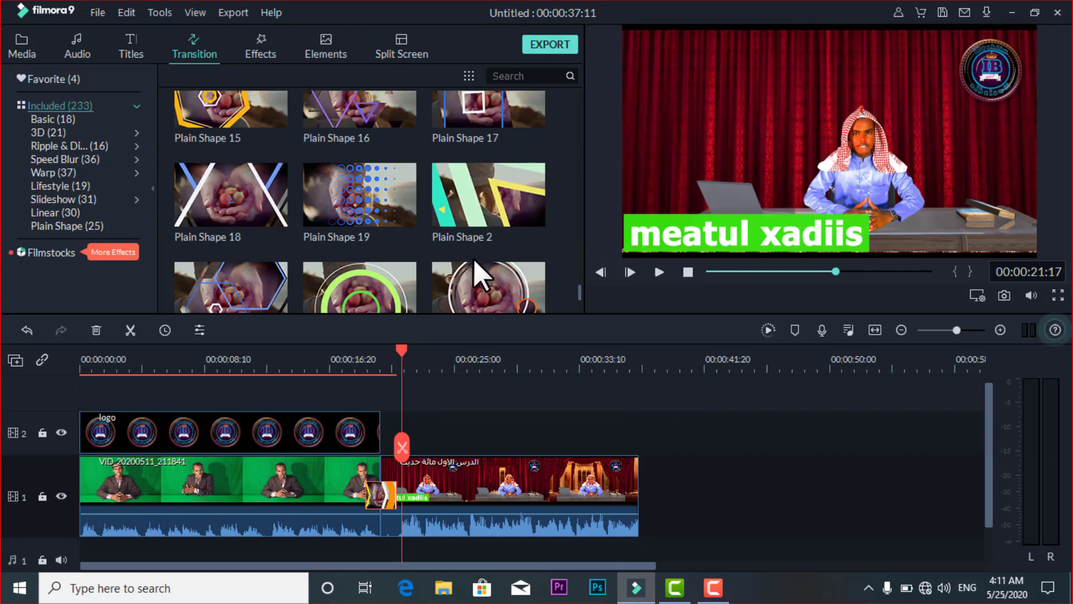
pyautogui.click(494, 280)
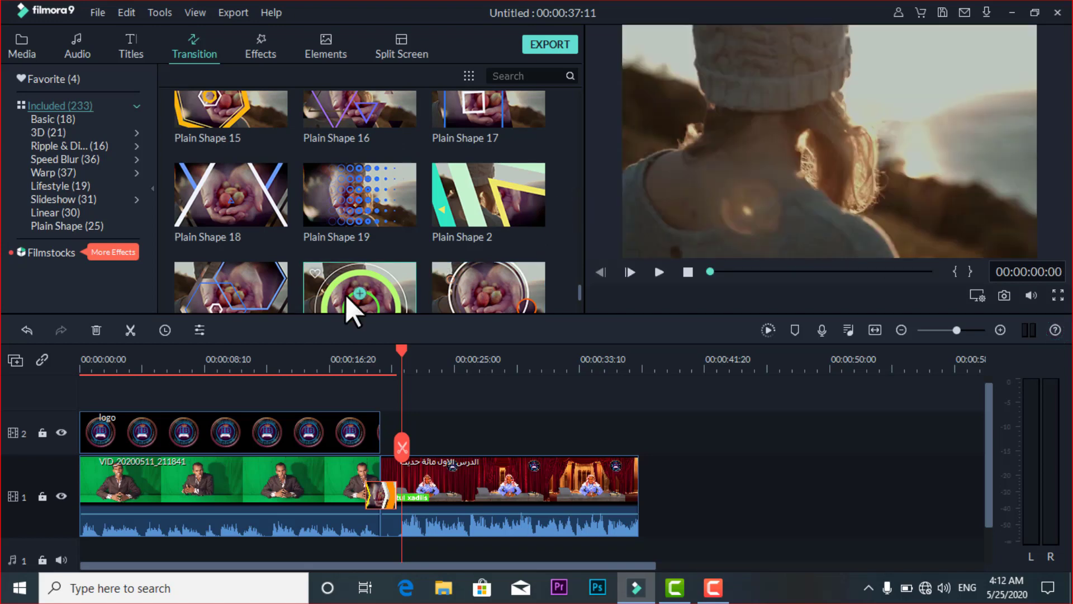
pyautogui.click(344, 293)
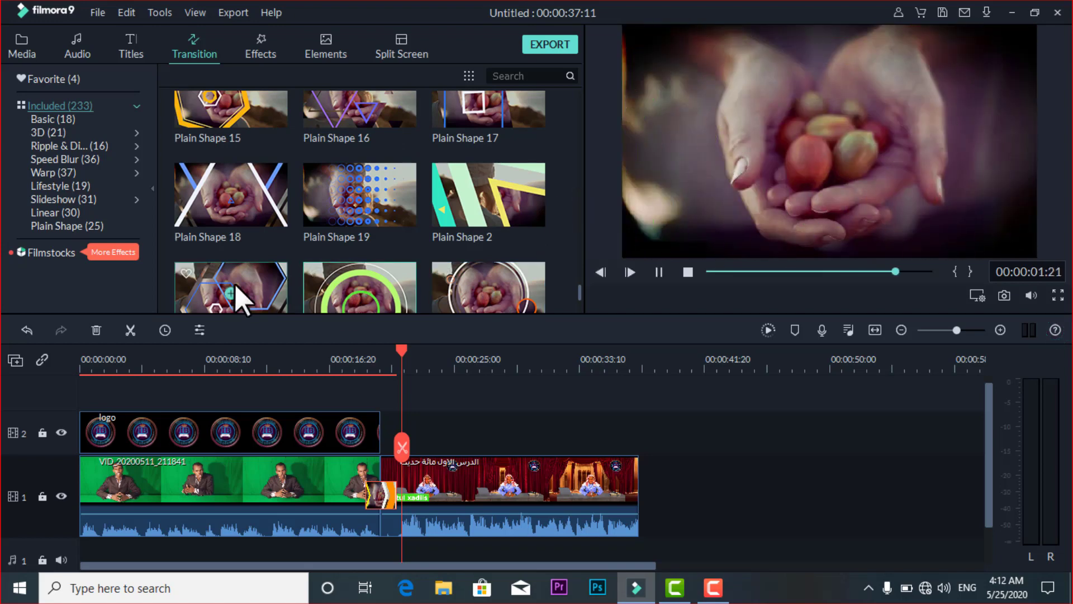
pyautogui.click(219, 288)
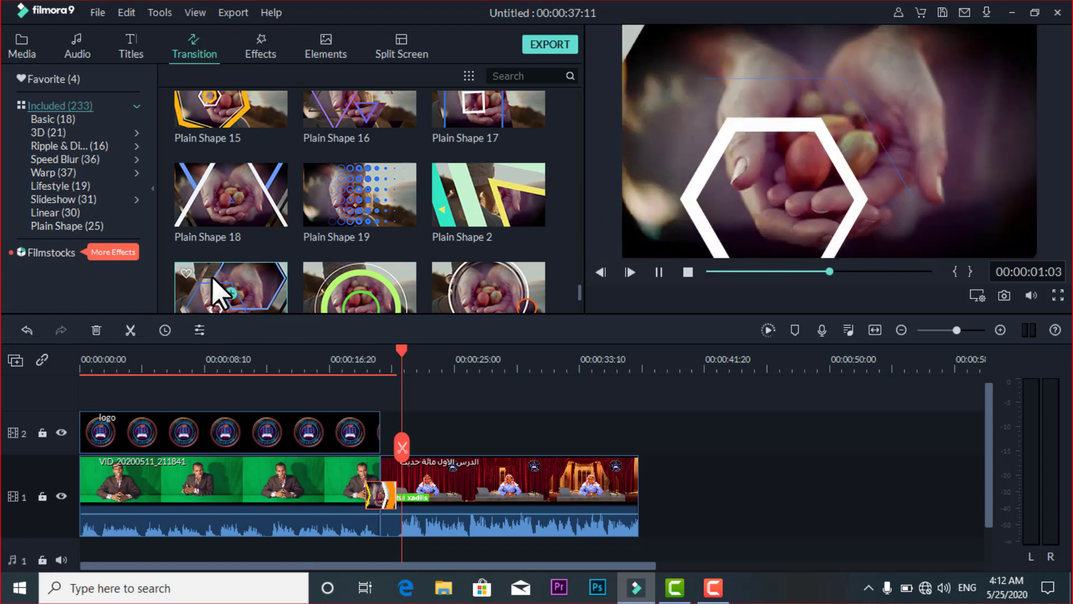
# - Add the Erase transition to the favorites and show the favorite transitions
pyautogui.scroll(5, 211, 275)
pyautogui.scroll(10, 204, 275)
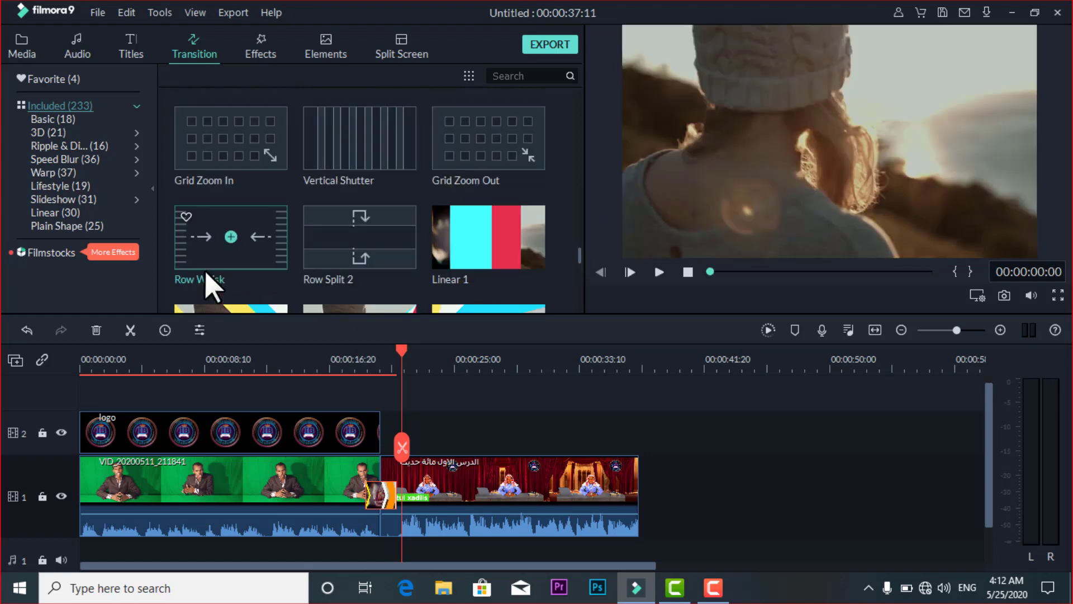
pyautogui.scroll(10, 207, 255)
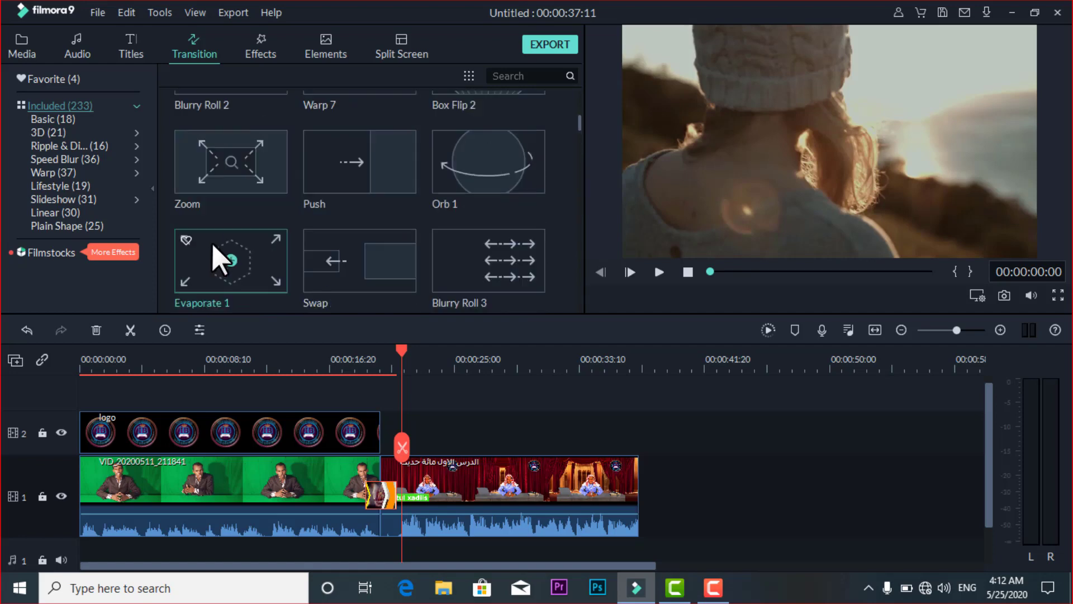
pyautogui.scroll(5, 221, 251)
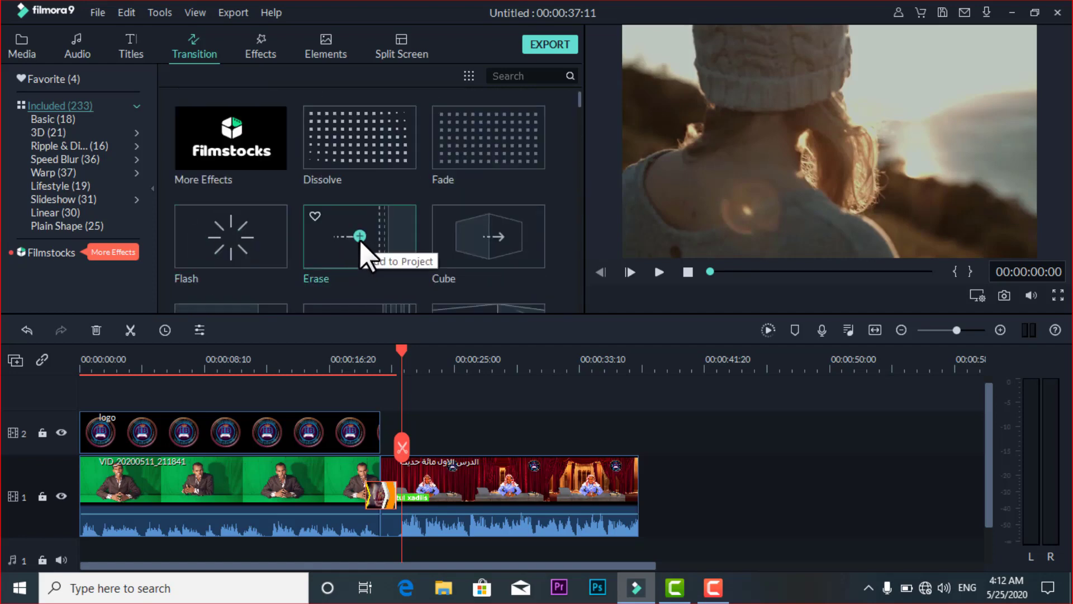
pyautogui.click(315, 216)
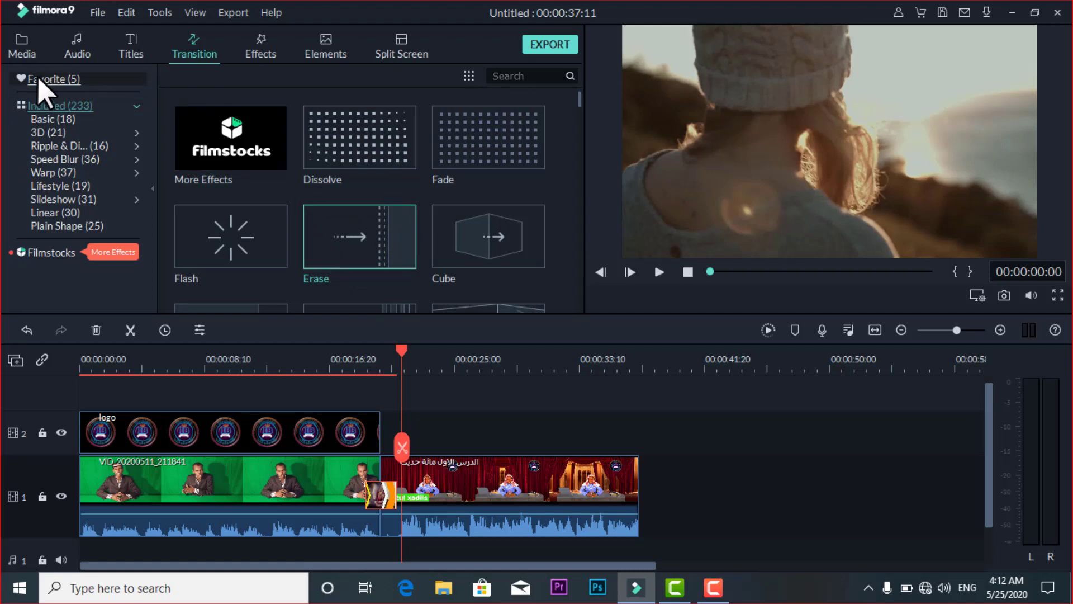
pyautogui.click(54, 79)
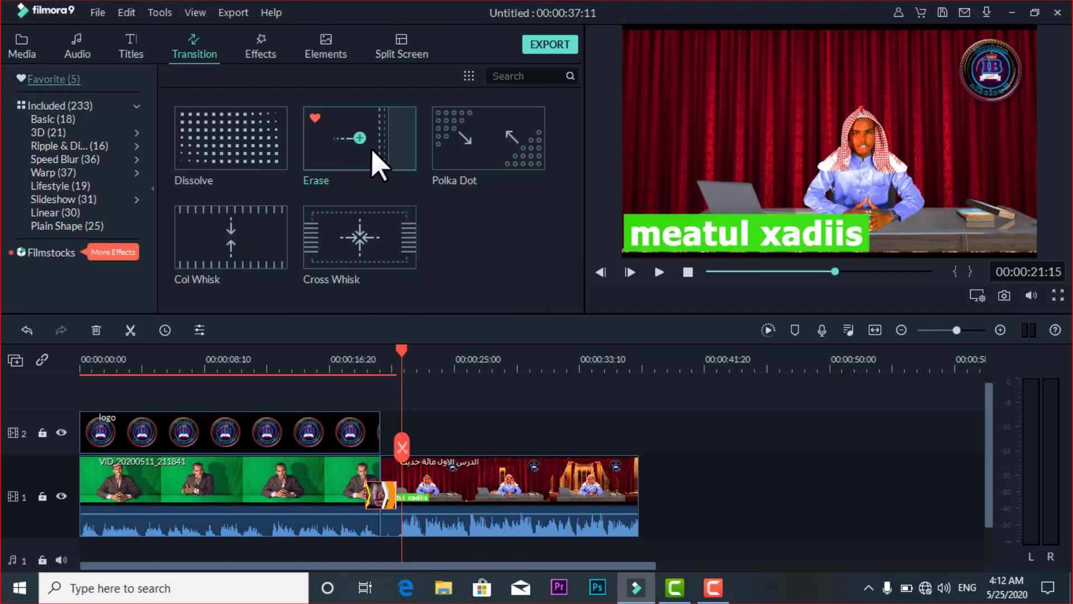
# - Replace the transition at the cut between the two clips with Erase and play it back from just before the cut
pyautogui.moveTo(378, 142)
pyautogui.mouseDown()
pyautogui.moveTo(397, 399)
pyautogui.moveTo(385, 502)
pyautogui.mouseUp()
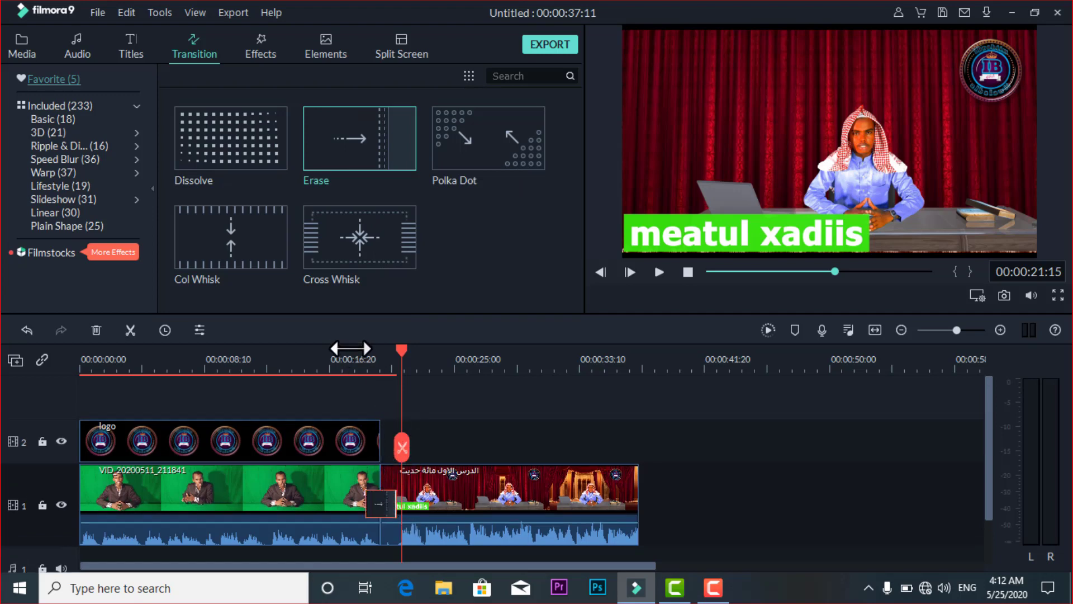
pyautogui.click(351, 366)
pyautogui.press('space')
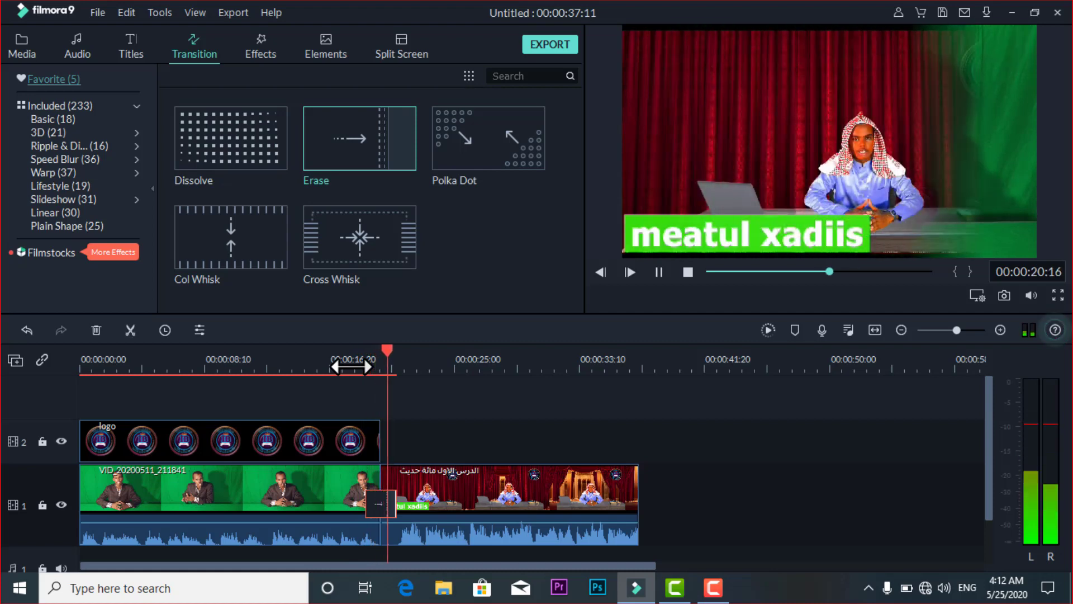
pyautogui.press('space')
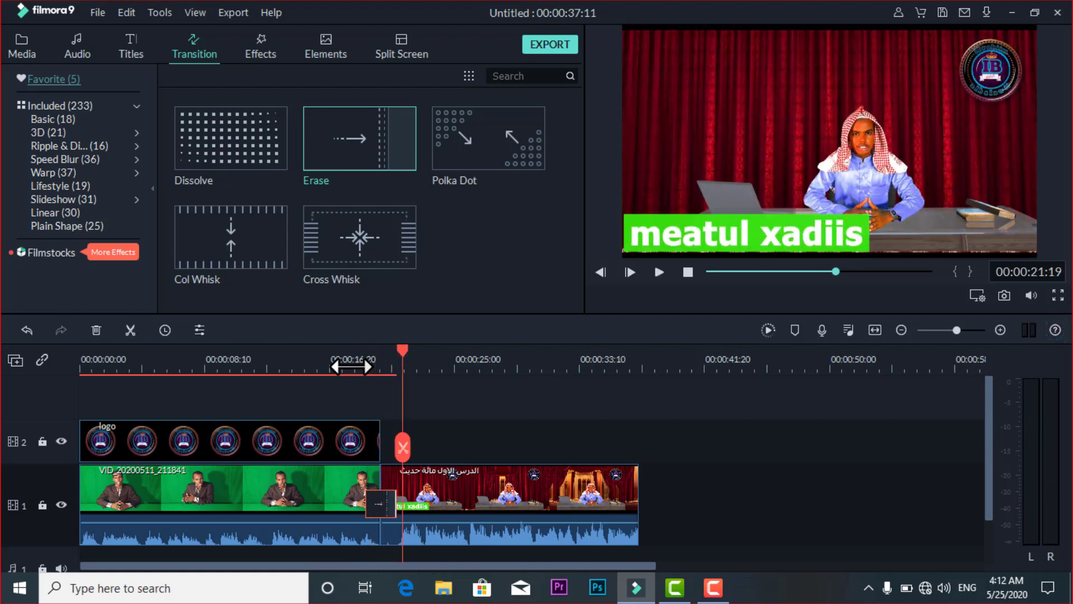
# - Replace the Erase transition between the two clips with Polka Dot and play it back
pyautogui.moveTo(504, 144)
pyautogui.mouseDown()
pyautogui.moveTo(398, 482)
pyautogui.moveTo(383, 486)
pyautogui.mouseUp()
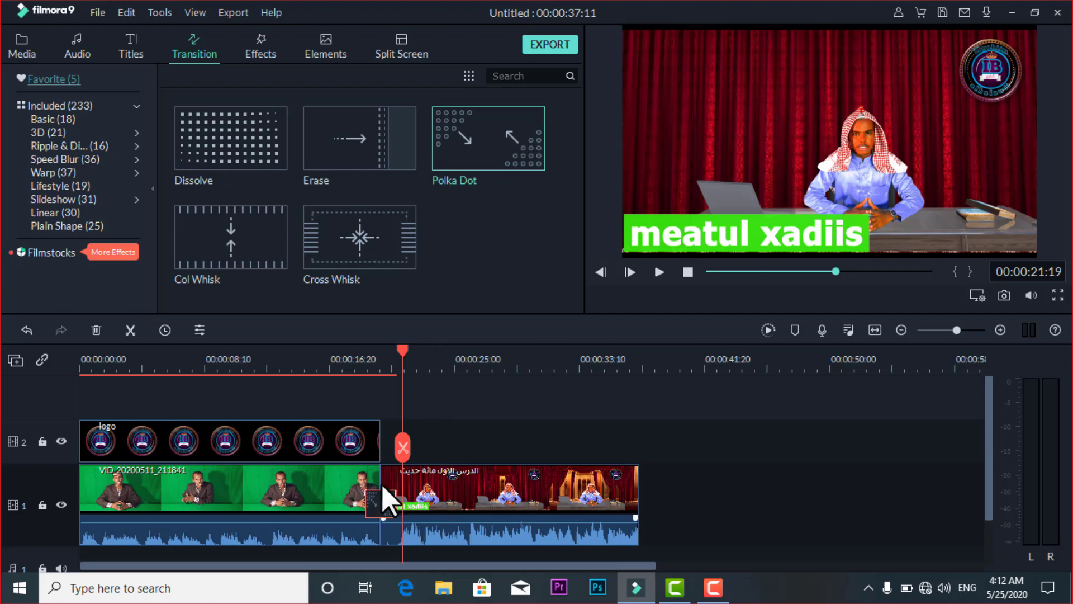
pyautogui.click(364, 368)
pyautogui.press('space')
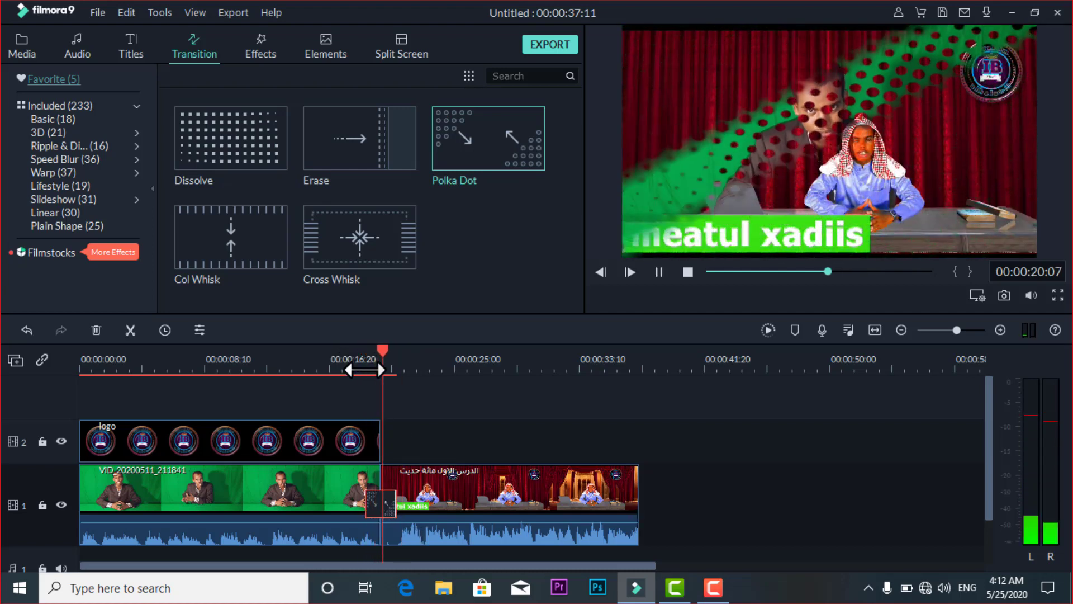
pyautogui.press('space')
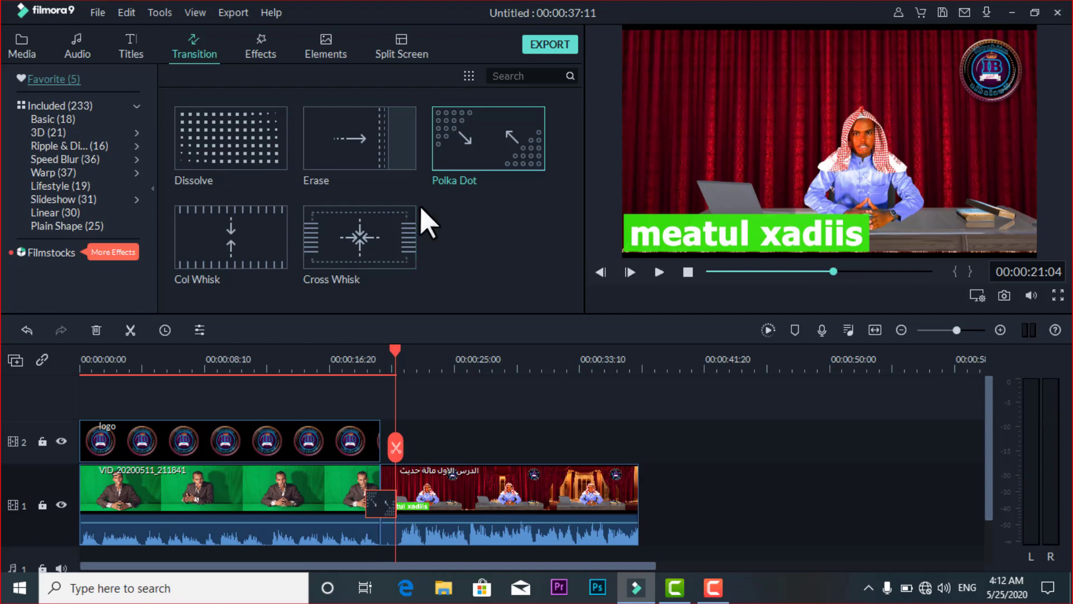
# - Replace the Polka Dot transition between the two clips with Col Whisk and play it back
pyautogui.moveTo(278, 233); pyautogui.dragTo(380, 500)
pyautogui.click(370, 367)
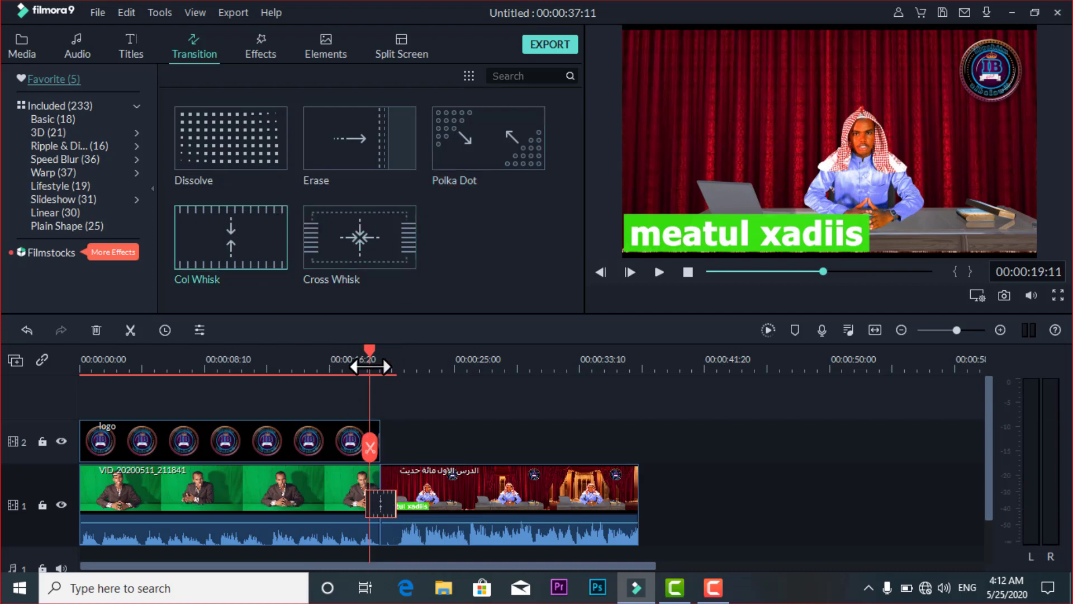
pyautogui.click(354, 367)
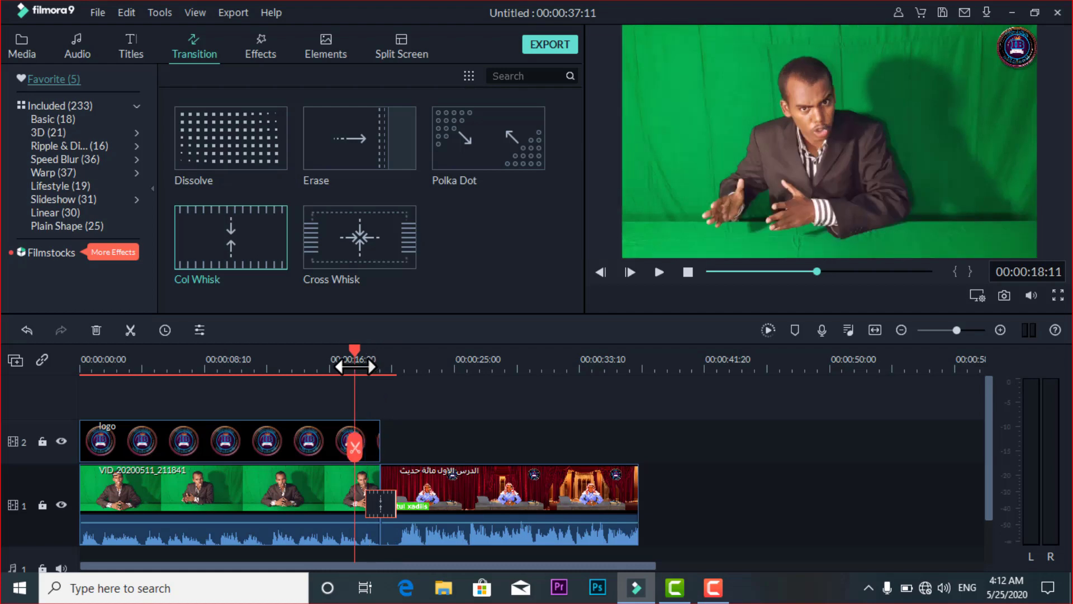
pyautogui.press('space')
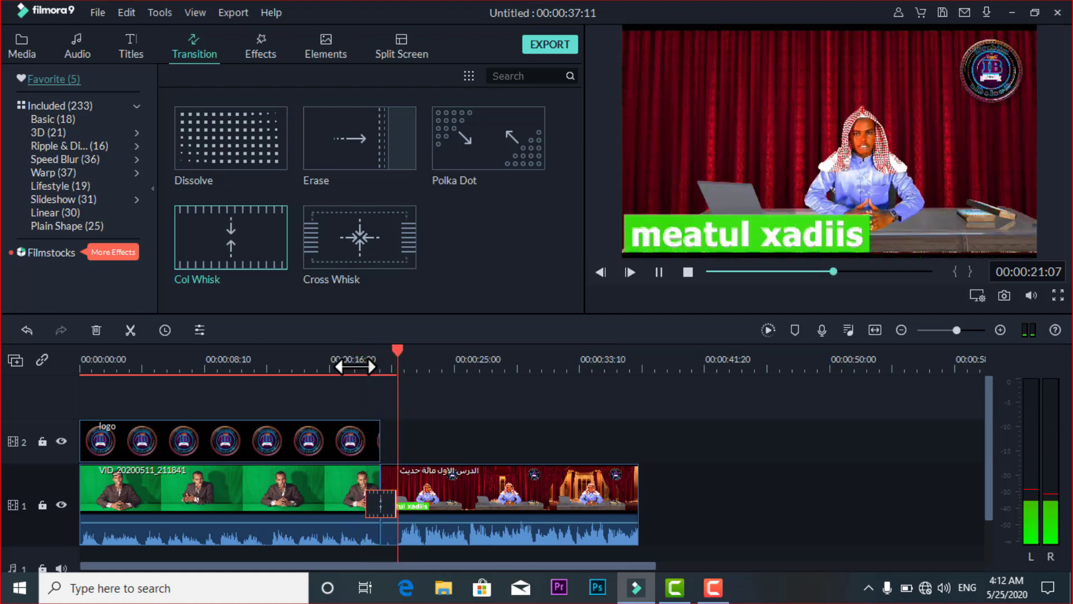
pyautogui.press('space')
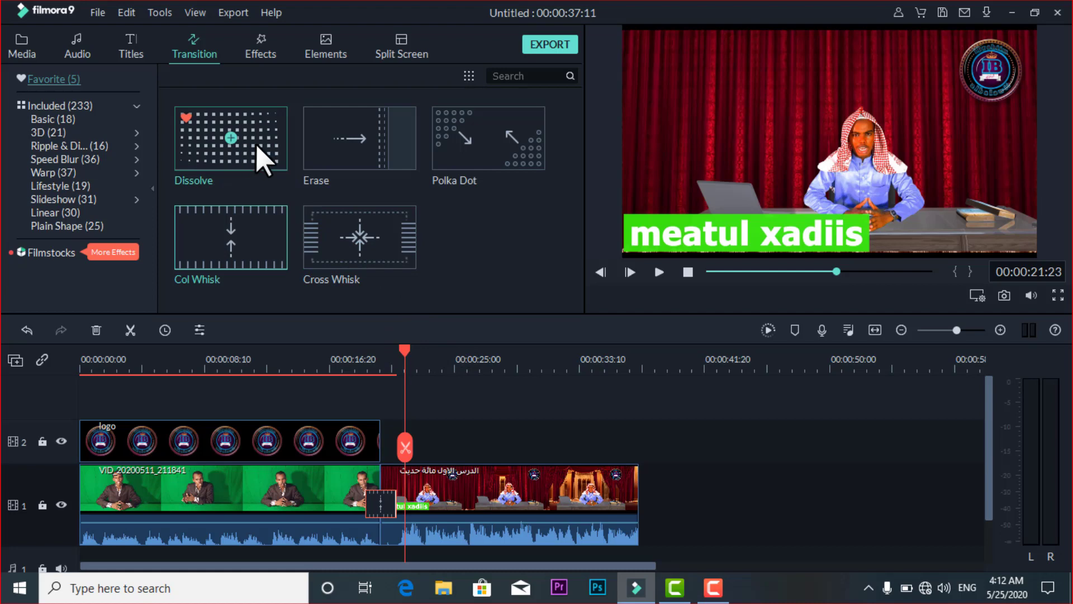
# - Replace the Col Whisk transition between the two clips with Dissolve and play it back
pyautogui.moveTo(256, 143); pyautogui.dragTo(388, 494)
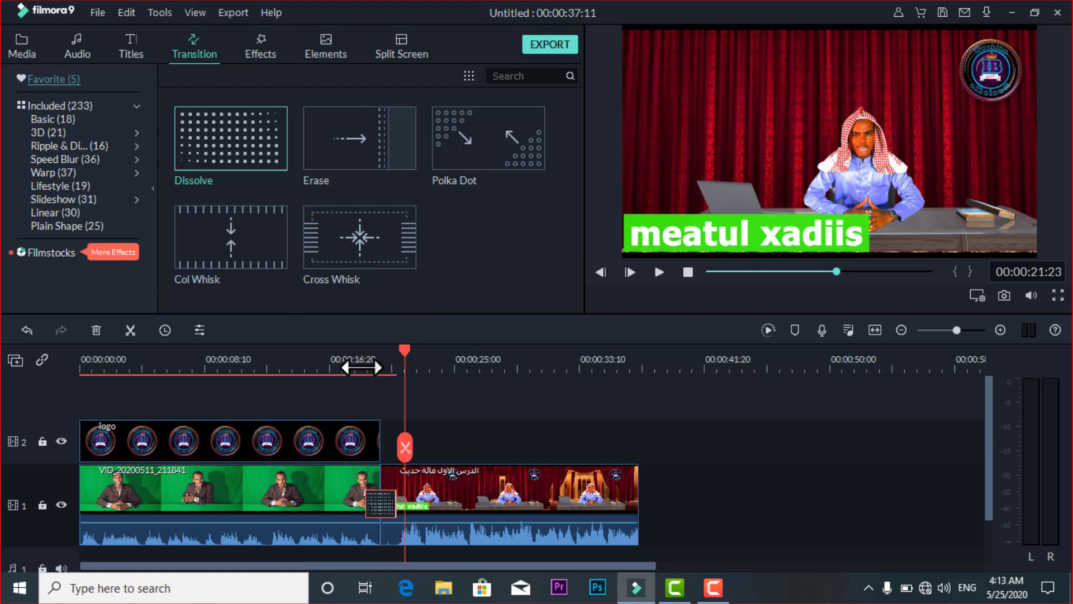
pyautogui.click(361, 367)
pyautogui.press('space')
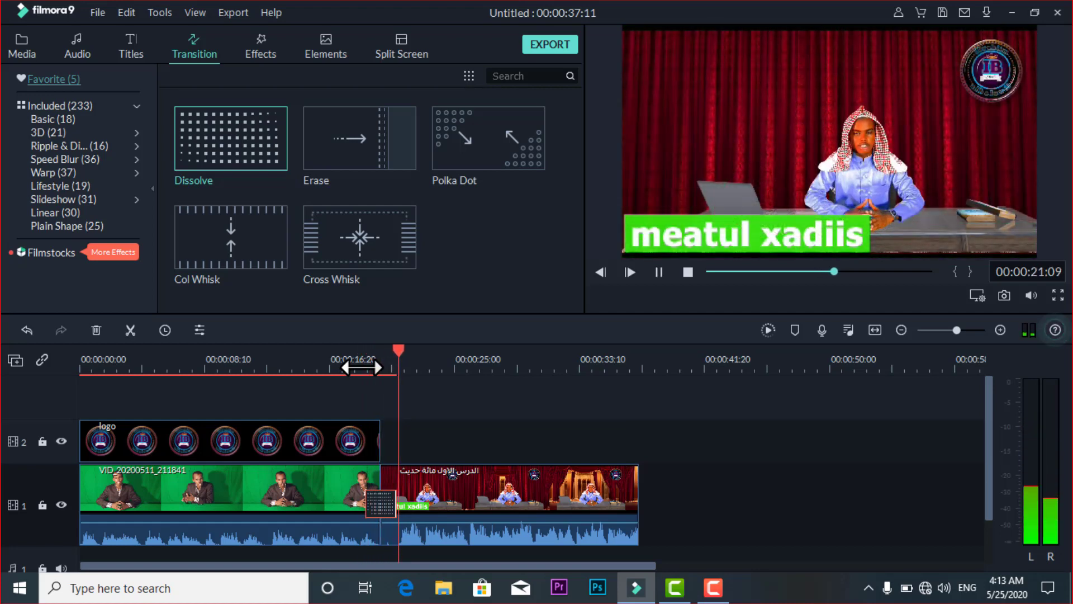
pyautogui.press('space')
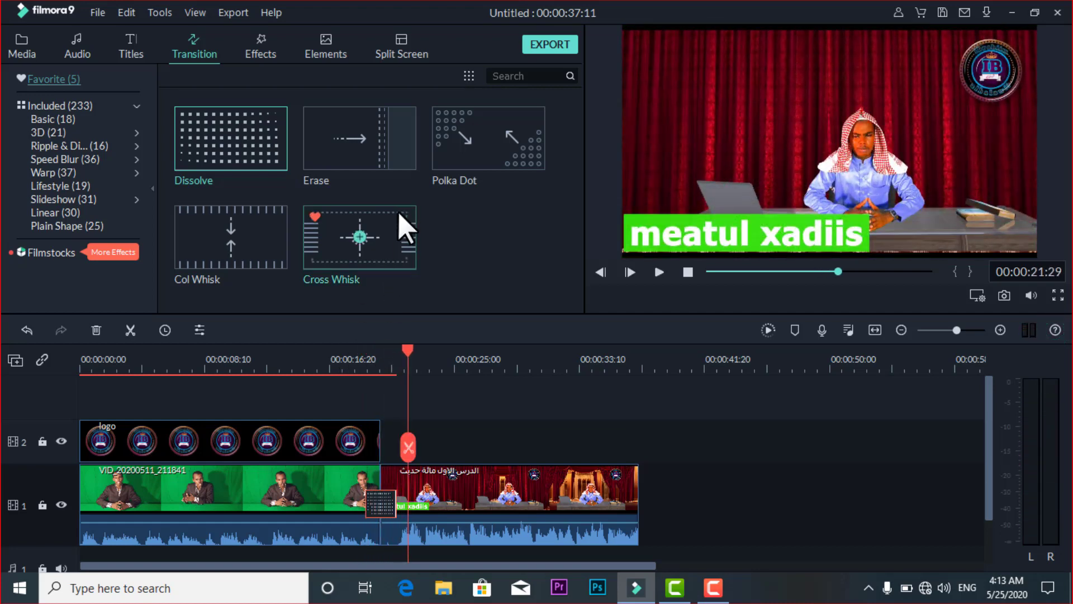
# - Add a Dissolve transition at the end of the second clip and play back the ending
pyautogui.moveTo(254, 136); pyautogui.dragTo(641, 507)
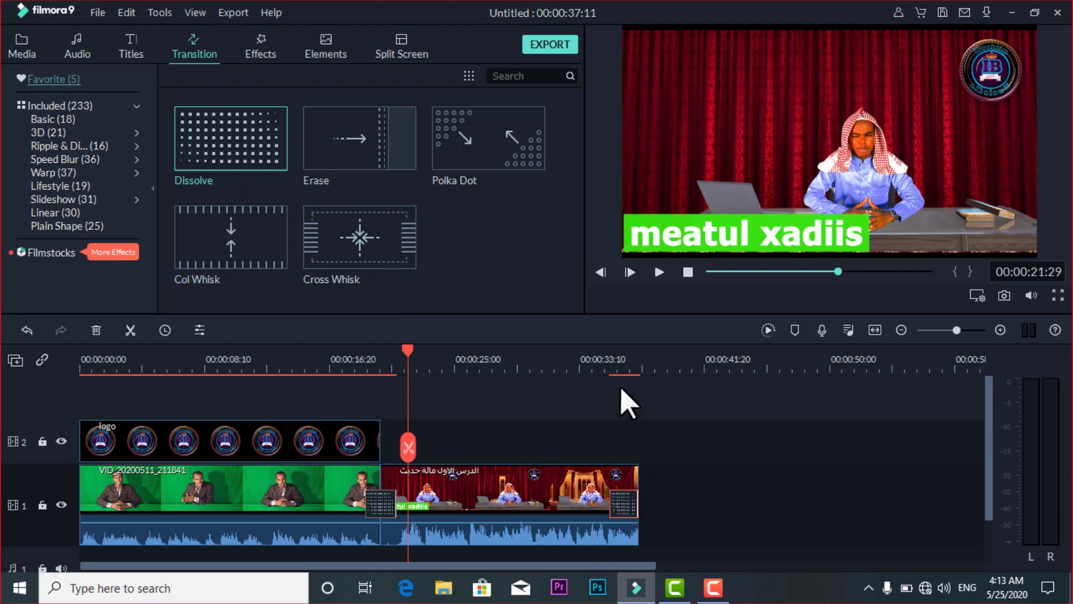
pyautogui.click(602, 364)
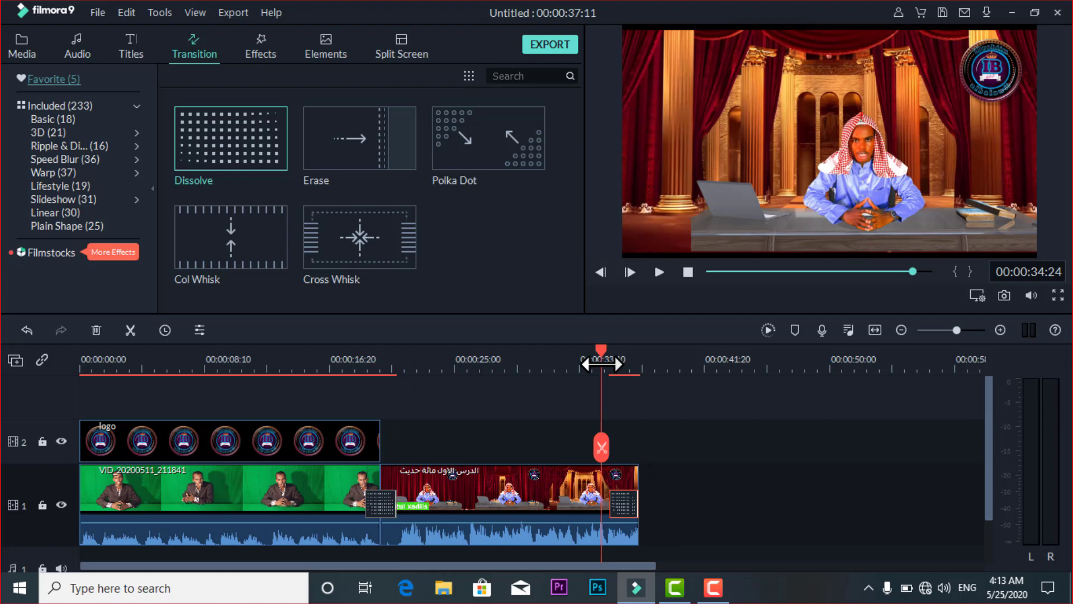
pyautogui.press('space')
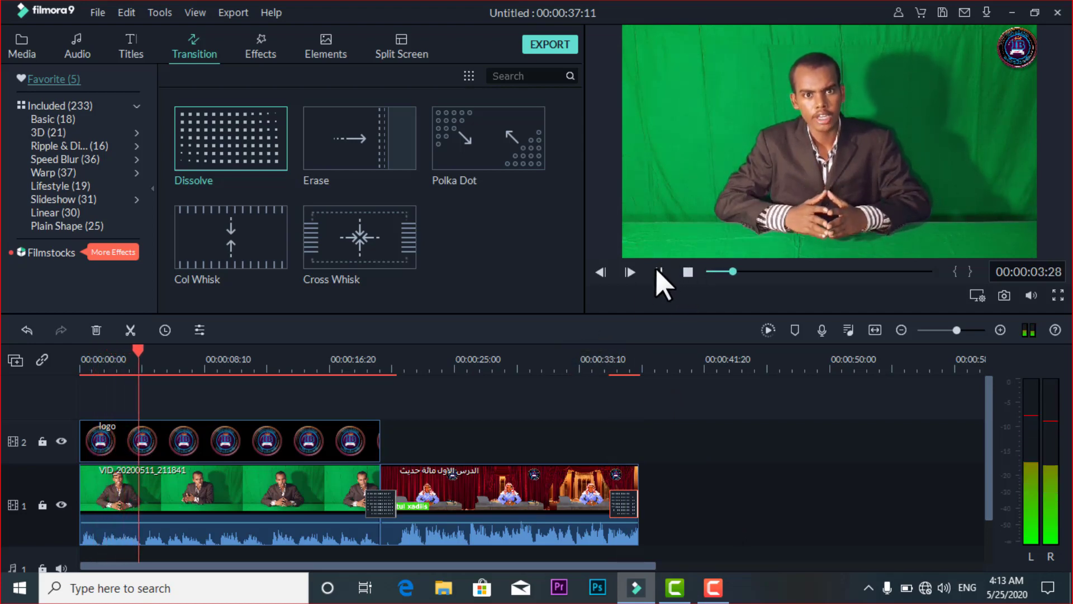
pyautogui.click(660, 273)
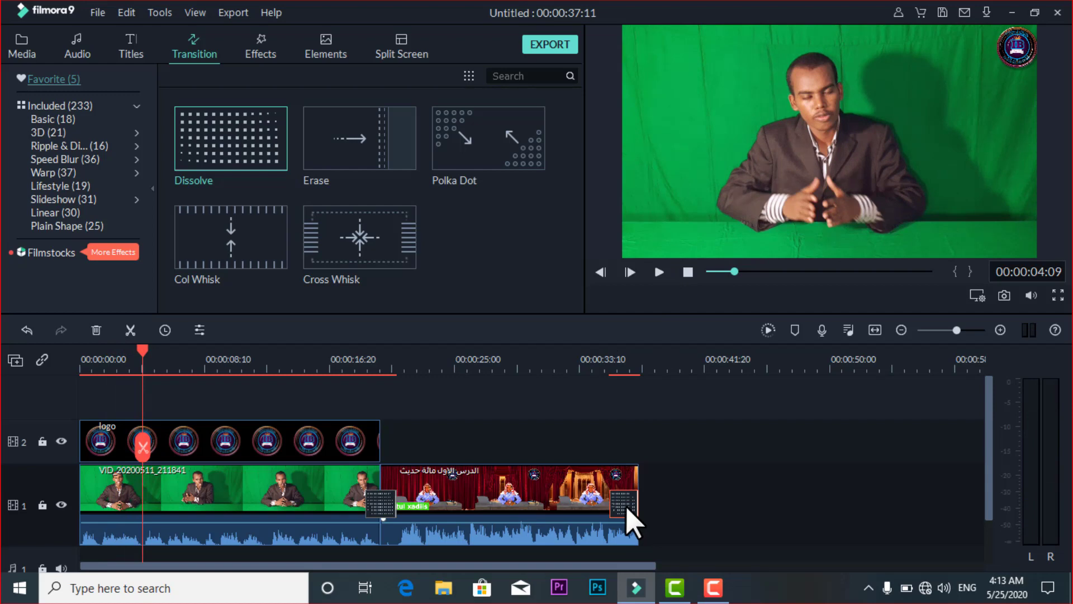
# - Delete the Dissolve transition at the end of the second clip and put an Erase transition there
pyautogui.press('Delete')
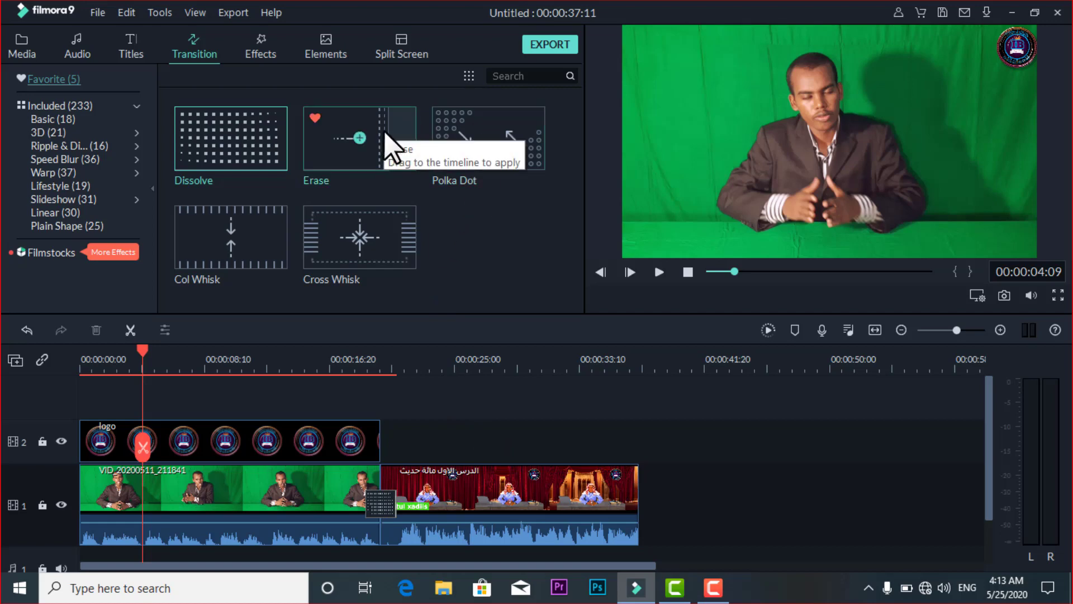
pyautogui.moveTo(383, 134)
pyautogui.mouseDown()
pyautogui.moveTo(438, 311)
pyautogui.moveTo(575, 479)
pyautogui.moveTo(619, 496)
pyautogui.mouseUp()
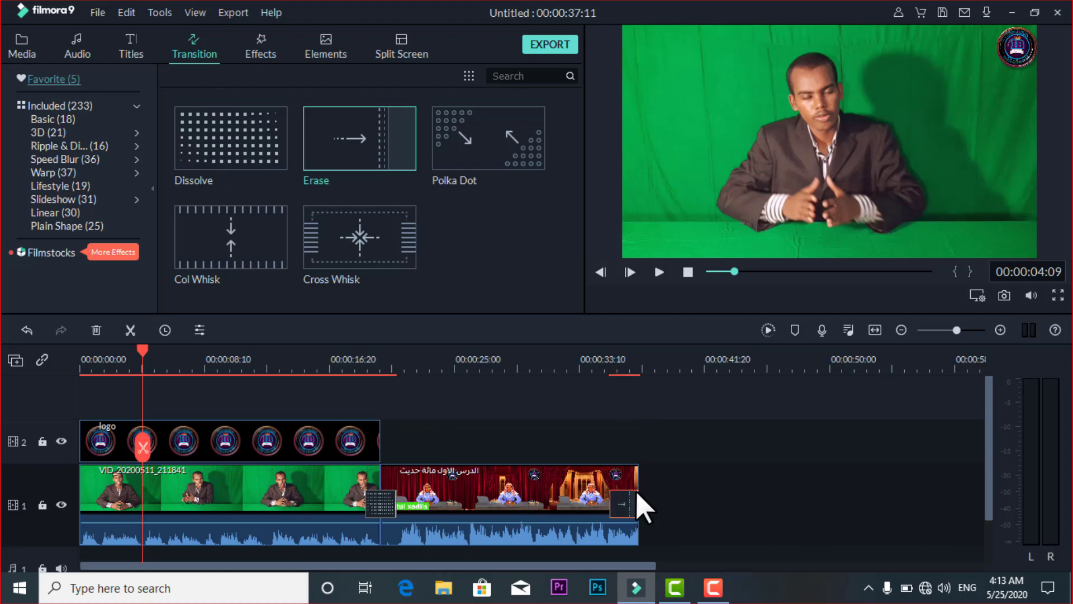
# - Delete the Erase transition from the end of the second clip and play back the ending without a transition
pyautogui.press('Delete')
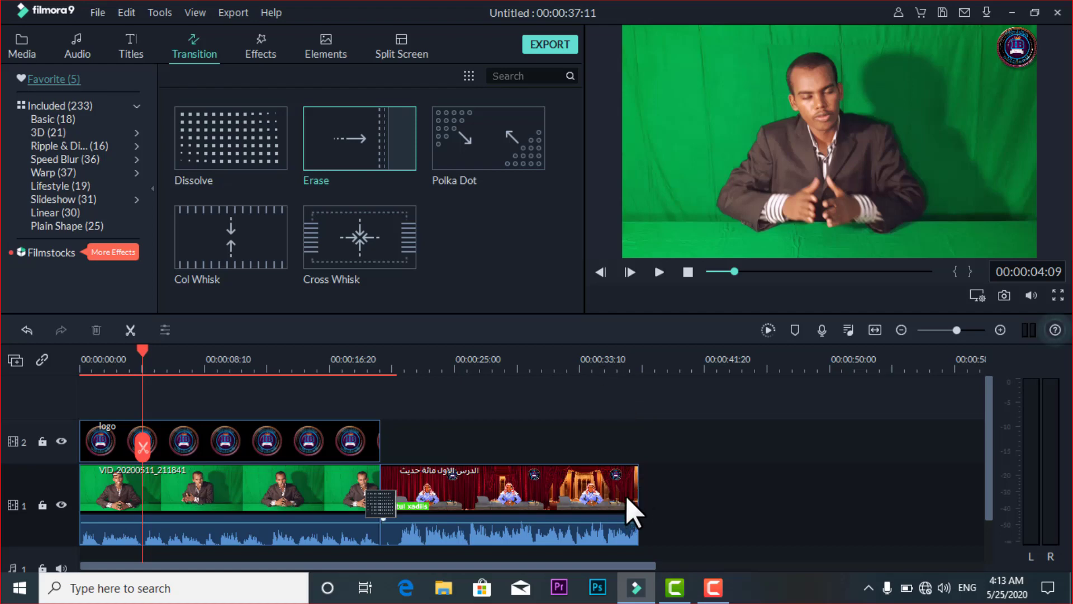
pyautogui.click(622, 368)
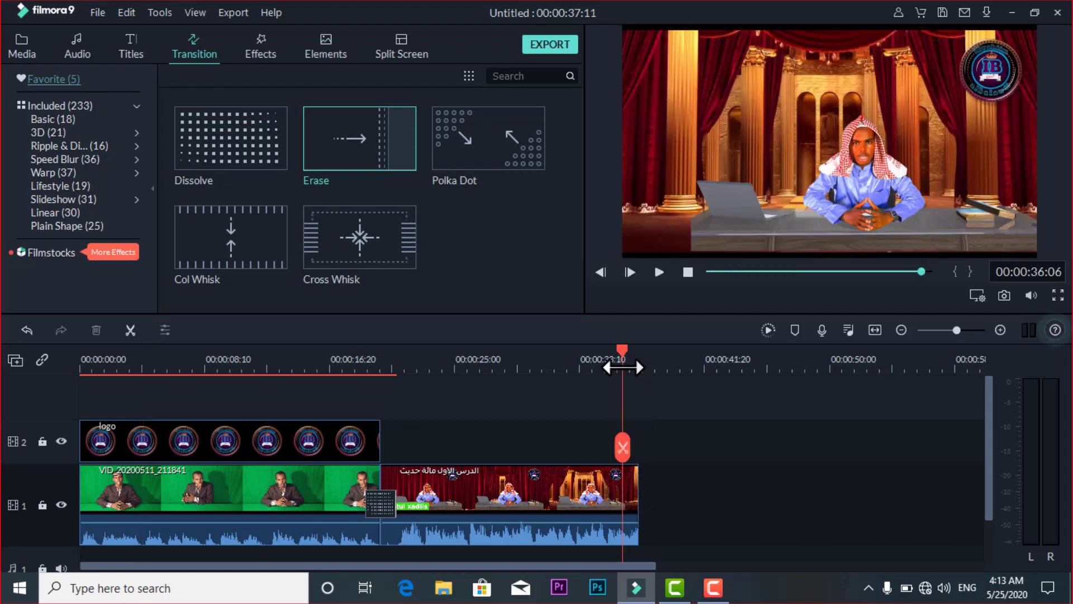
pyautogui.press('space')
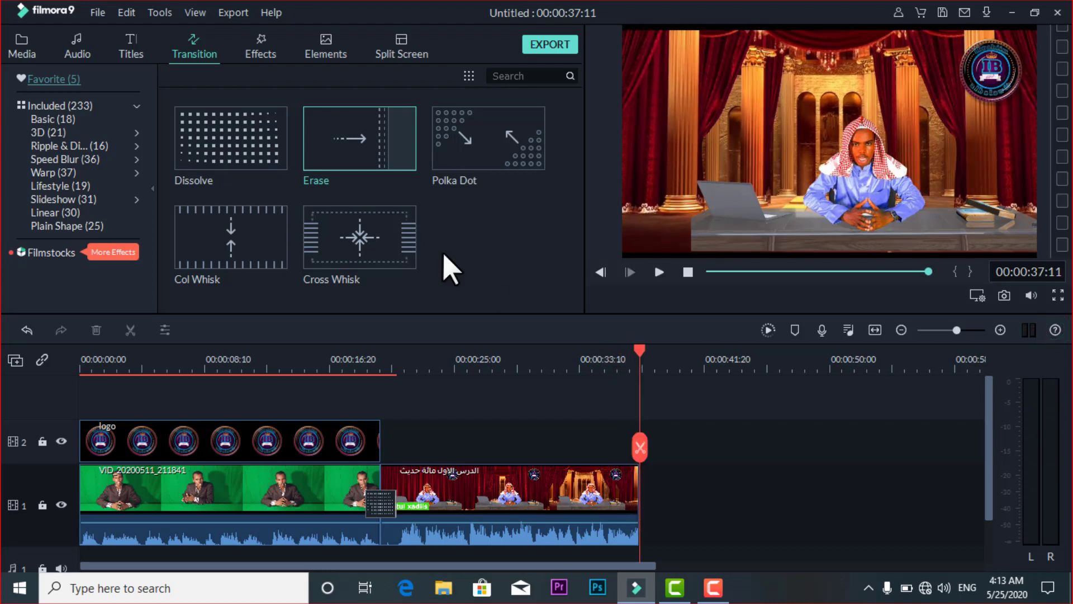
# - Add a Cross Whisk transition at the end of the second clip and play back the ending twice
pyautogui.moveTo(389, 262)
pyautogui.mouseDown()
pyautogui.moveTo(476, 352)
pyautogui.moveTo(642, 571)
pyautogui.moveTo(643, 511)
pyautogui.mouseUp()
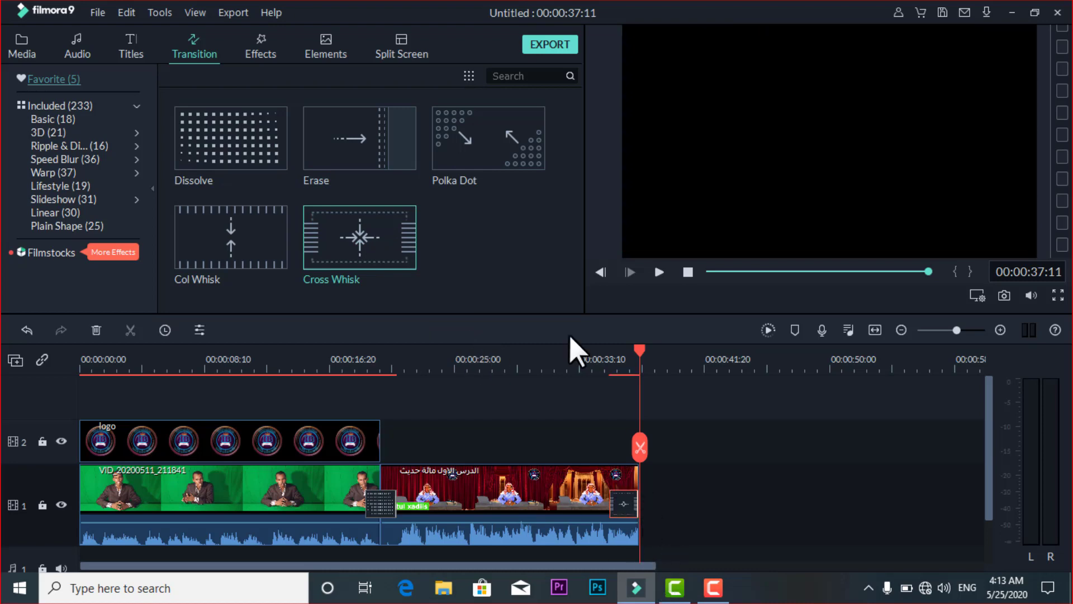
pyautogui.click(598, 371)
pyautogui.press('space')
pyautogui.click(597, 370)
pyautogui.press('space')
# - Add a Col Whisk transition at the start of the first clip and play it back from the beginning
pyautogui.moveTo(248, 246); pyautogui.dragTo(66, 495)
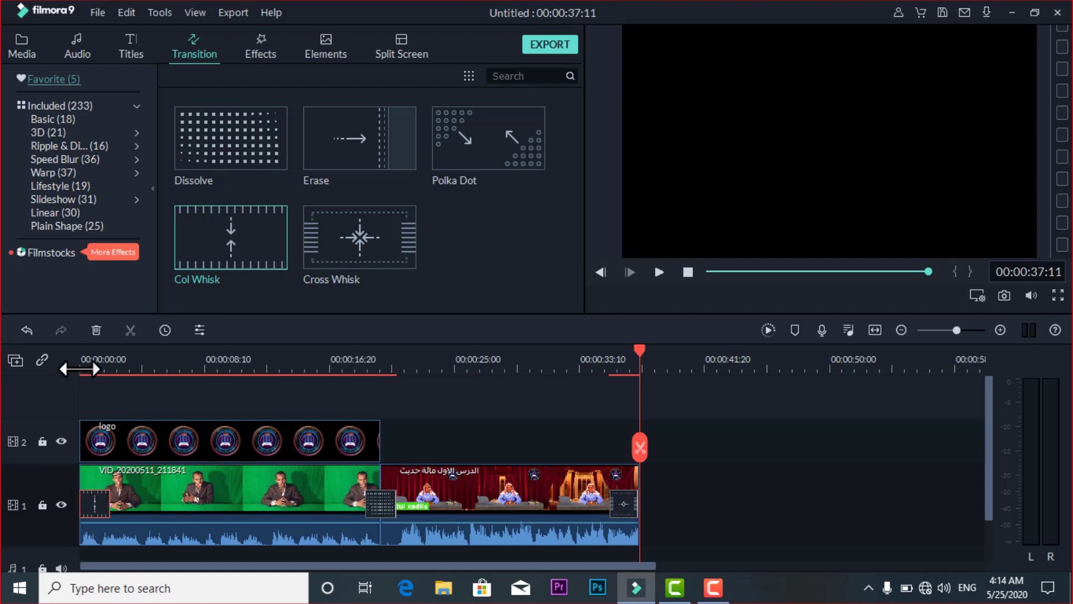
pyautogui.click(79, 369)
pyautogui.press('space')
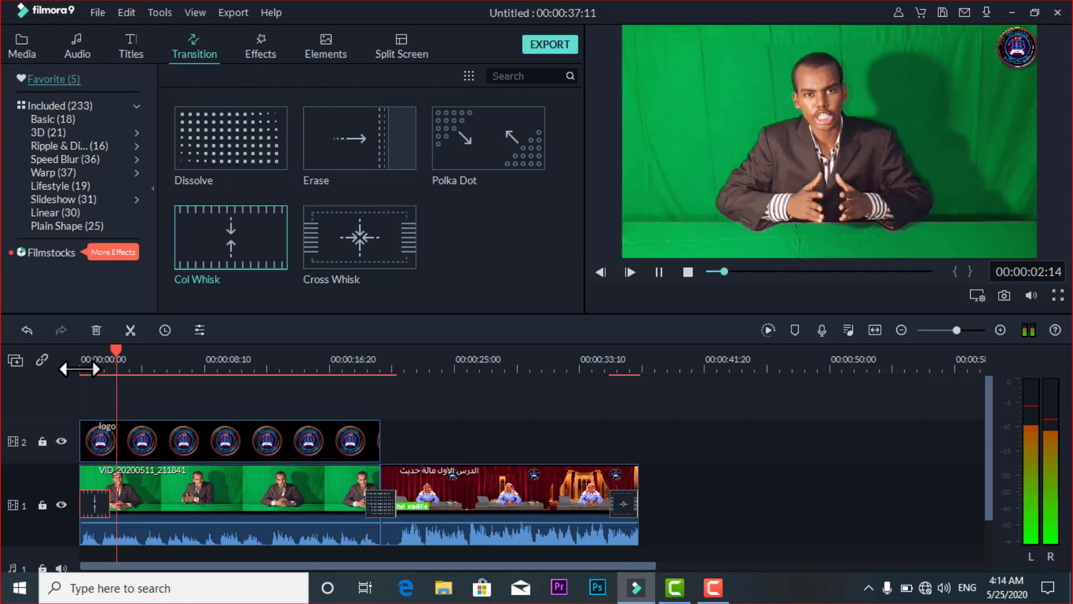
pyautogui.press('space')
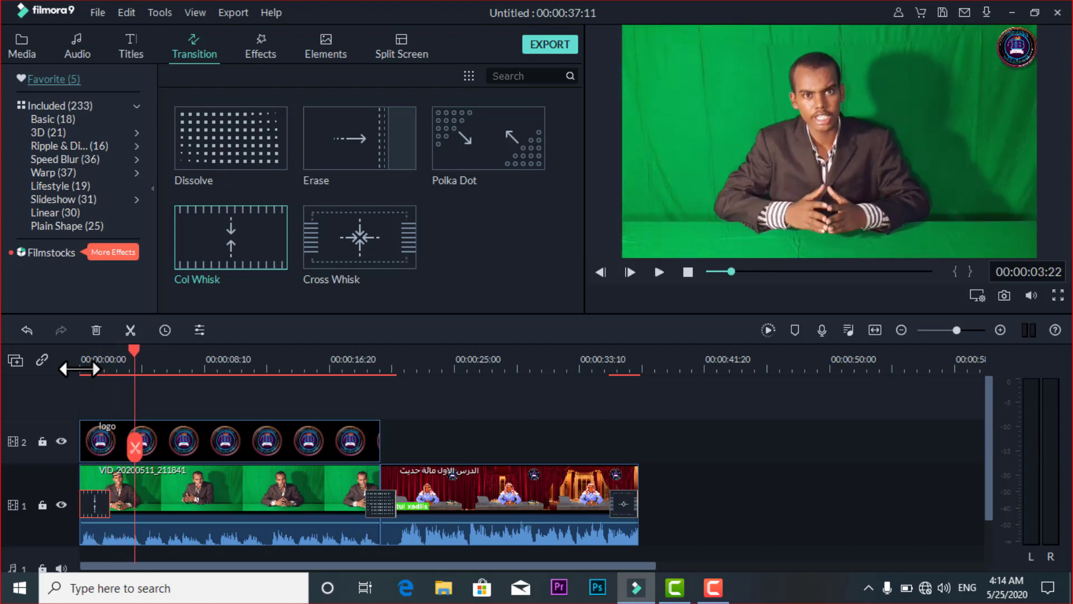
# - Open the logo clip's settings, check the image options and show its motion animation presets
pyautogui.click(196, 448)
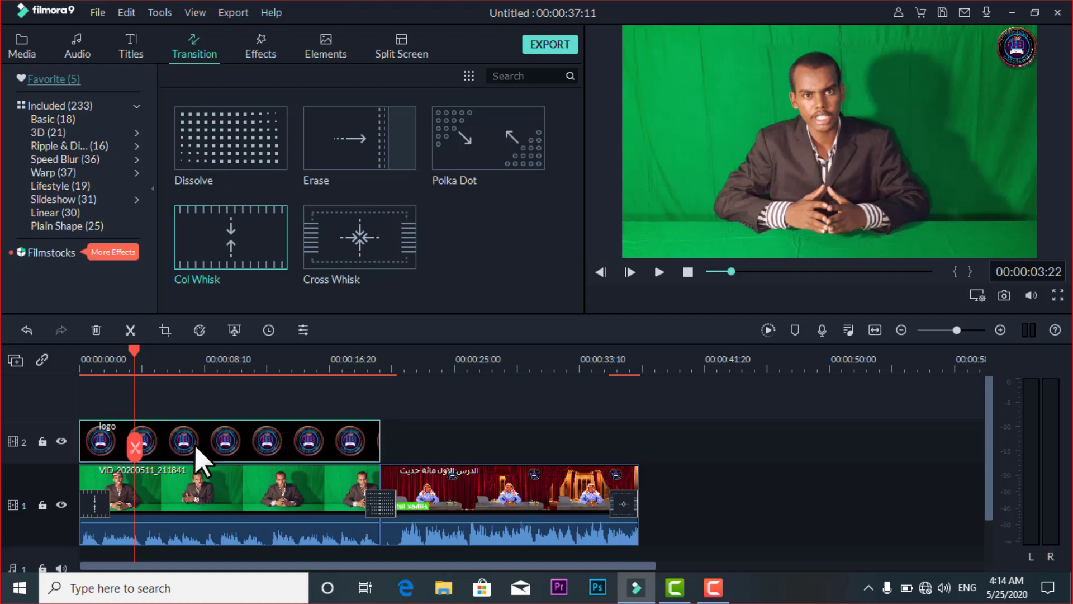
pyautogui.doubleClick(196, 447)
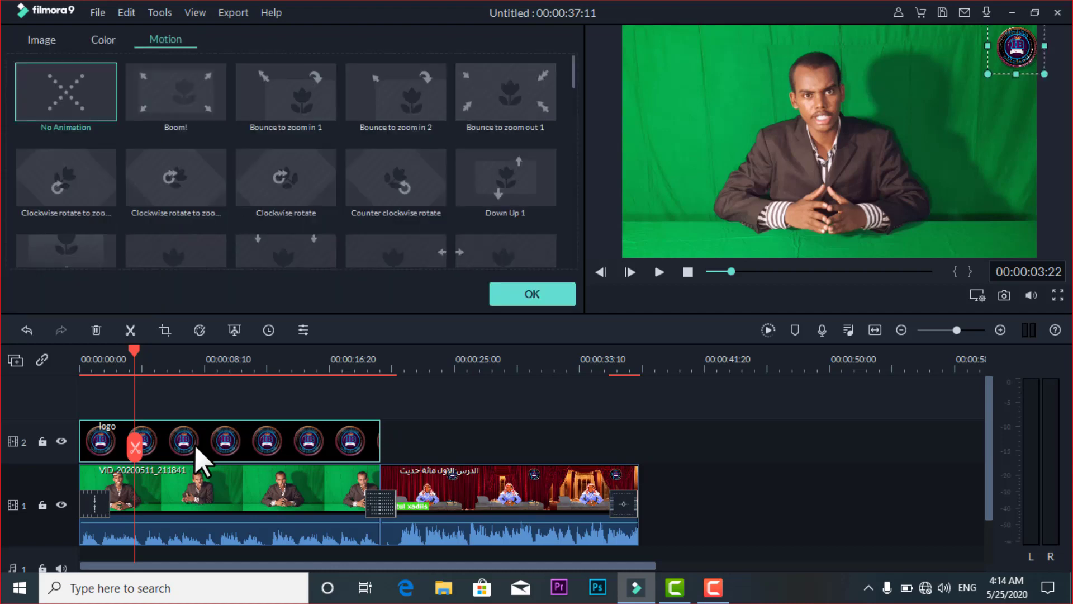
pyautogui.click(43, 40)
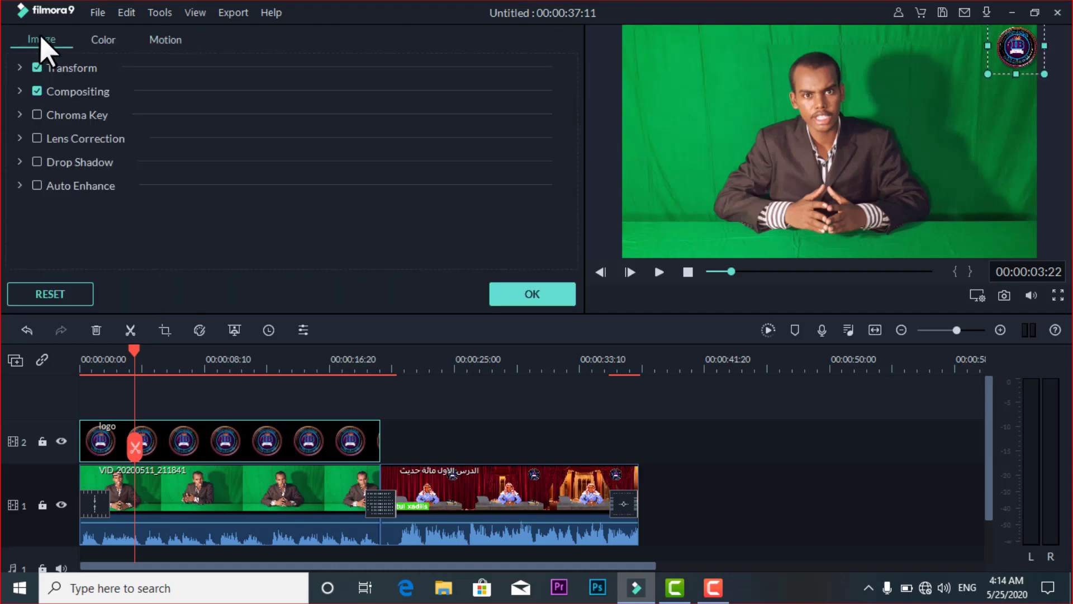
pyautogui.click(168, 45)
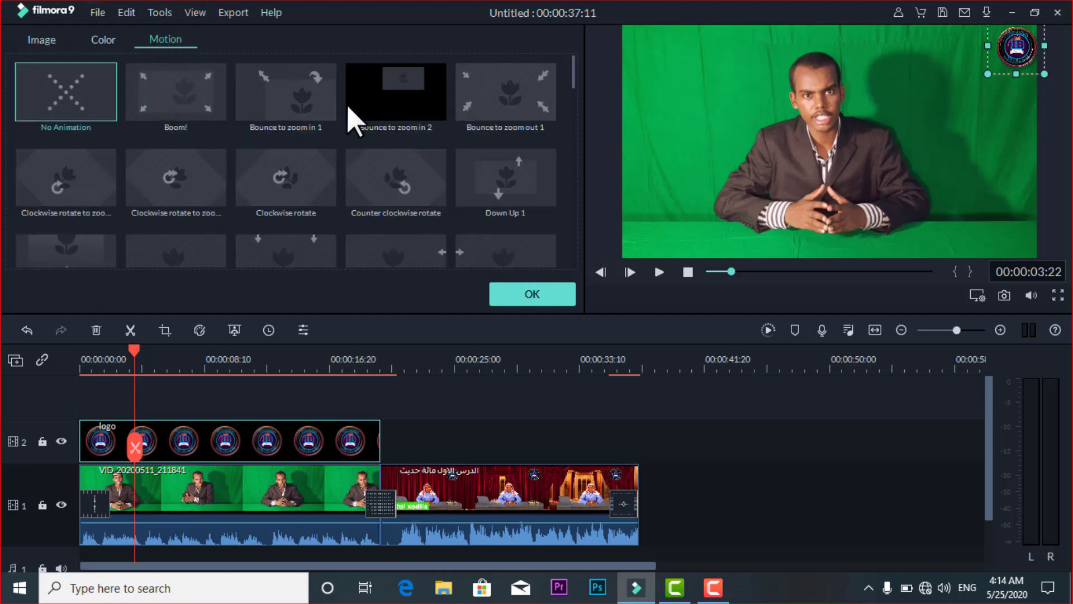
# - Apply the Zoom in to the top motion to the logo clip and play it back from the beginning
pyautogui.scroll(-10, 344, 119)
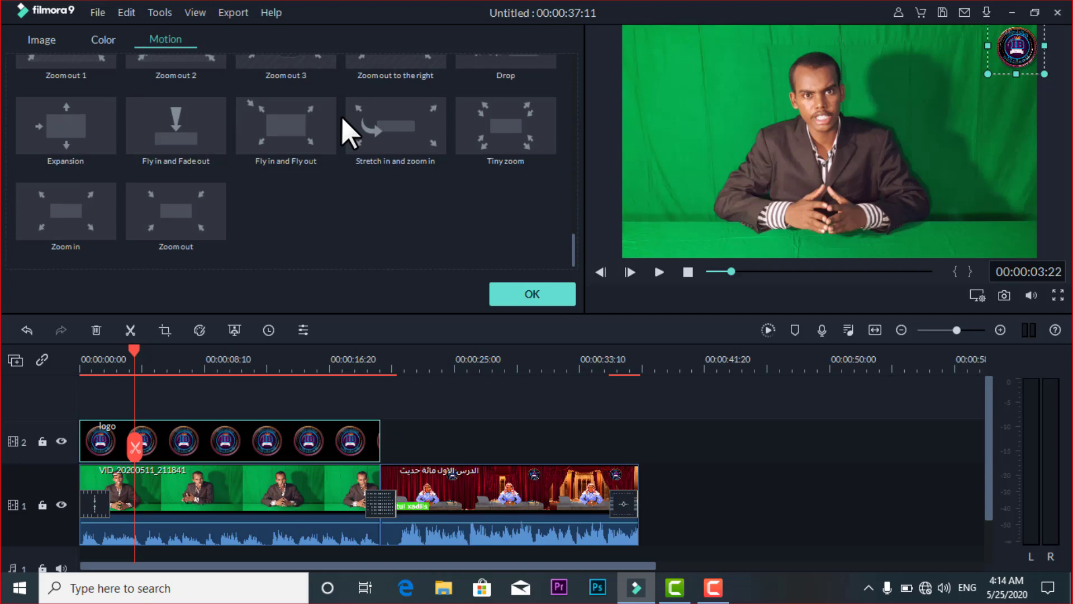
pyautogui.scroll(3, 342, 120)
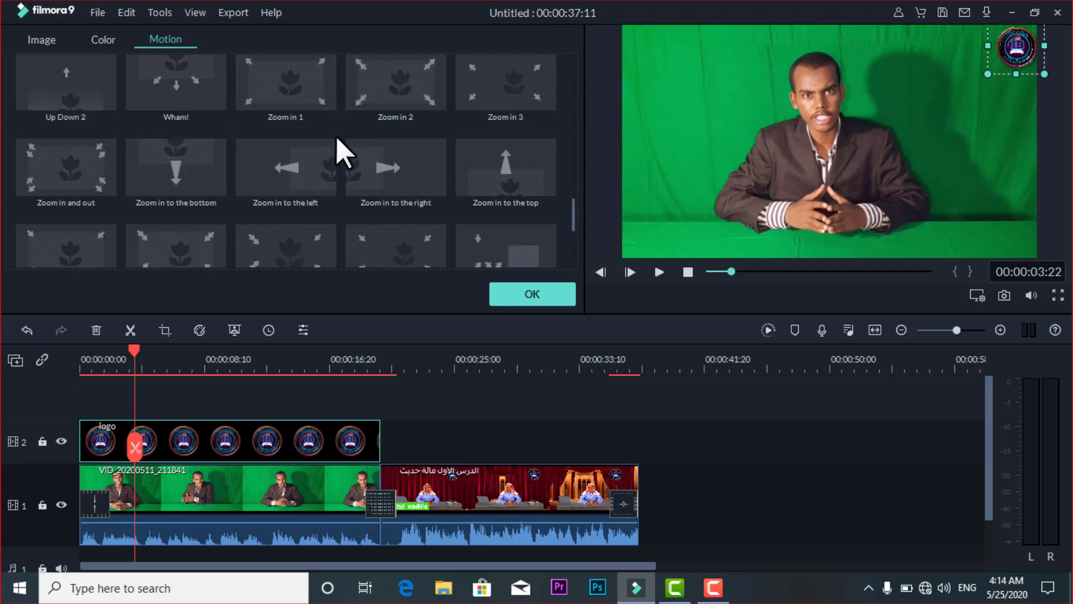
pyautogui.doubleClick(481, 151)
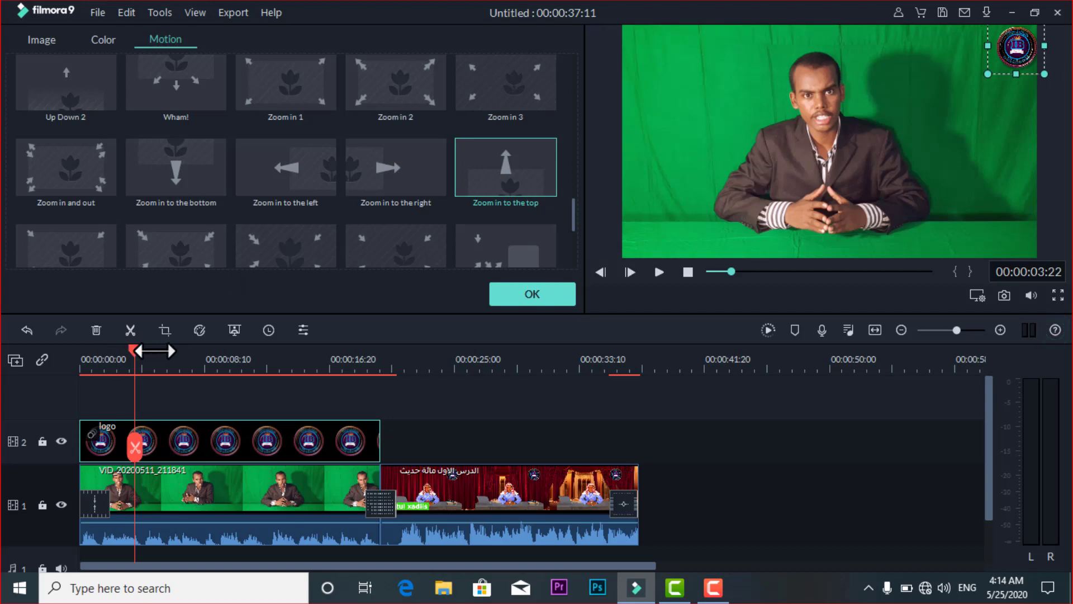
pyautogui.moveTo(135, 353); pyautogui.dragTo(63, 347)
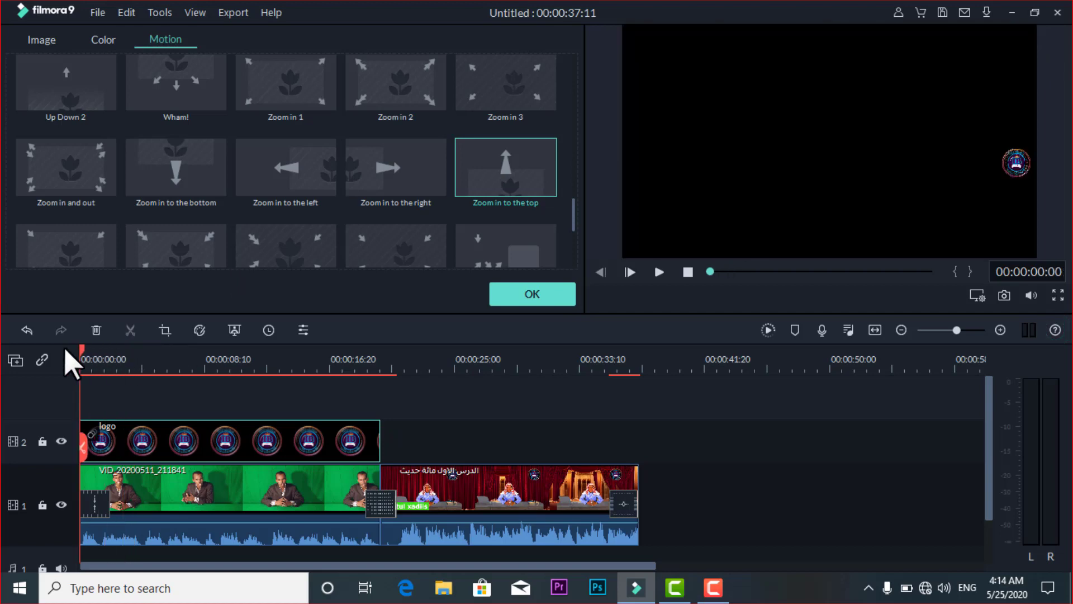
pyautogui.press('space')
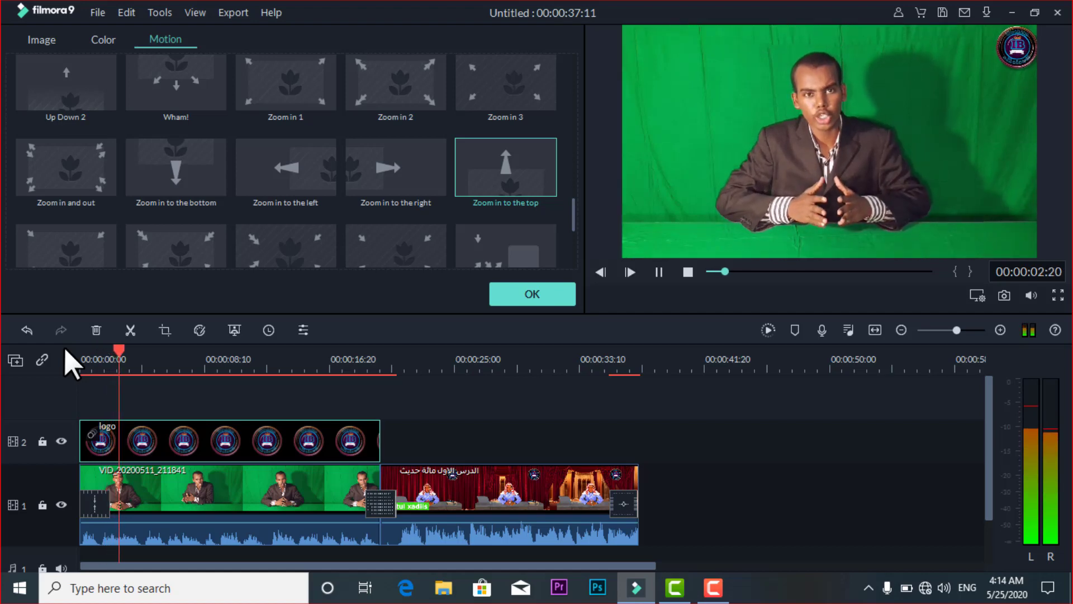
pyautogui.press('space')
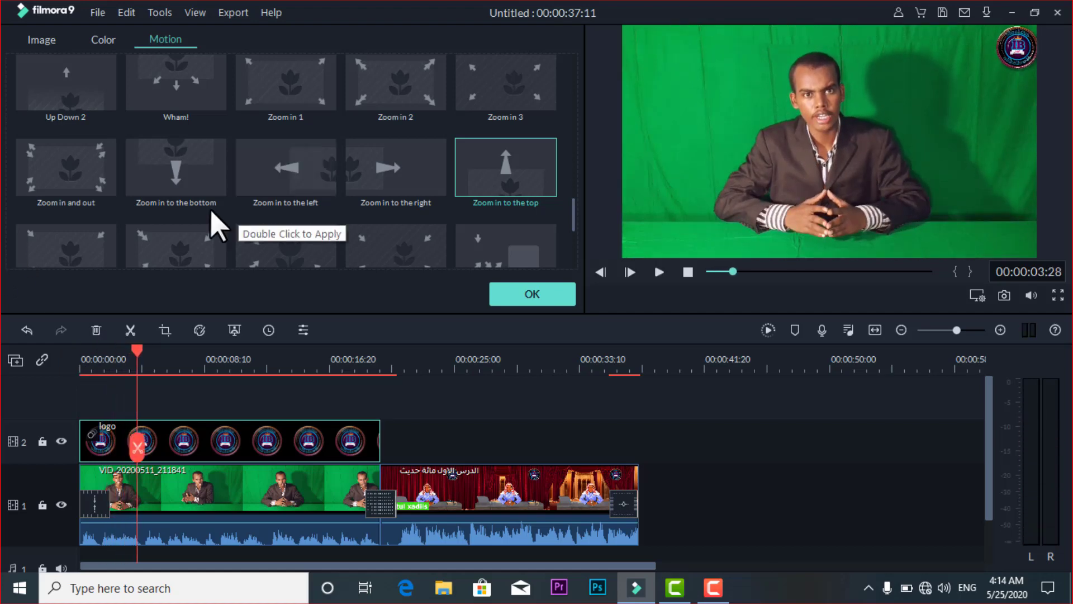
# - Try the Zoom in to the bottom and Zoom out 3 motions on the logo clip and play back the clip's ending
pyautogui.click(182, 163)
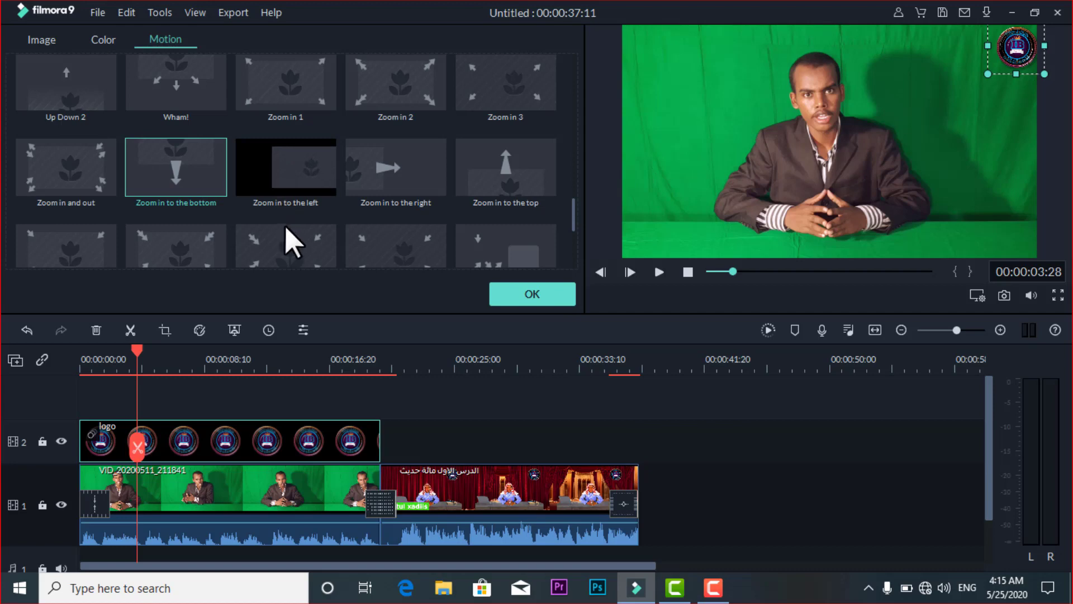
pyautogui.click(287, 240)
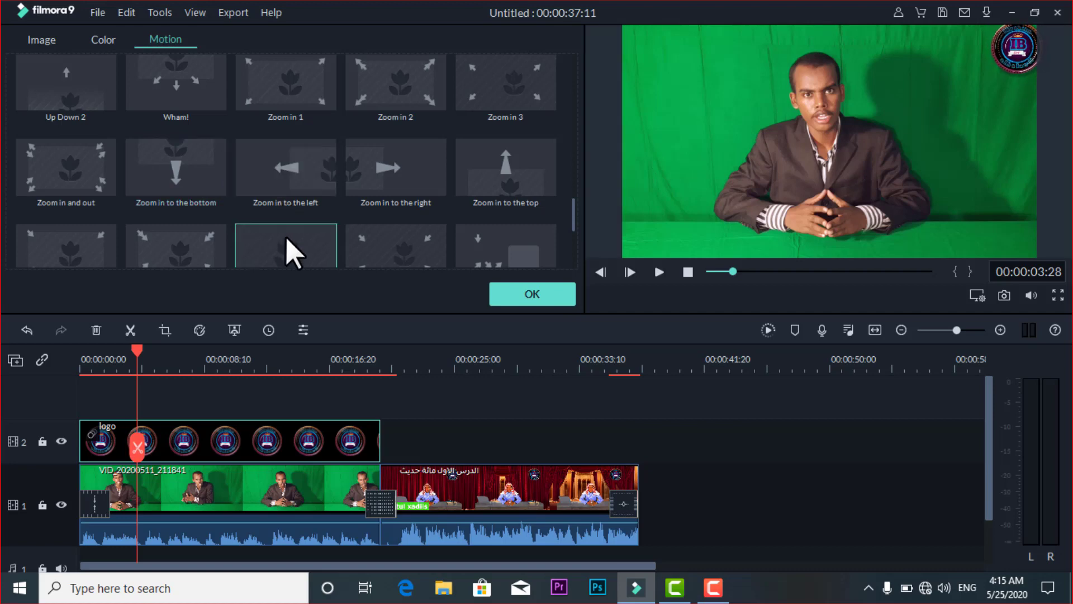
pyautogui.click(369, 363)
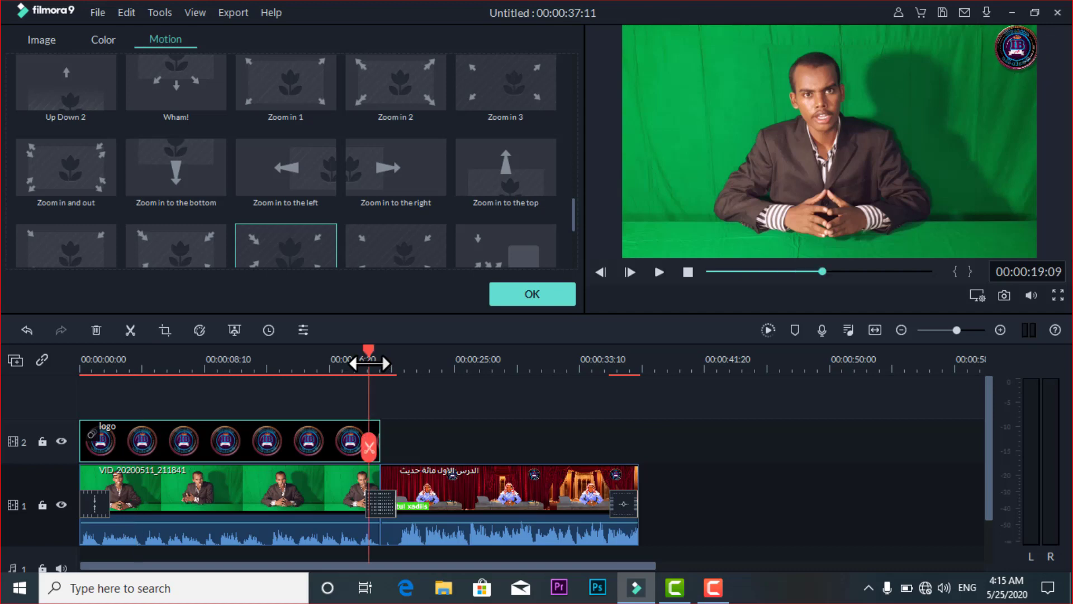
pyautogui.press('space')
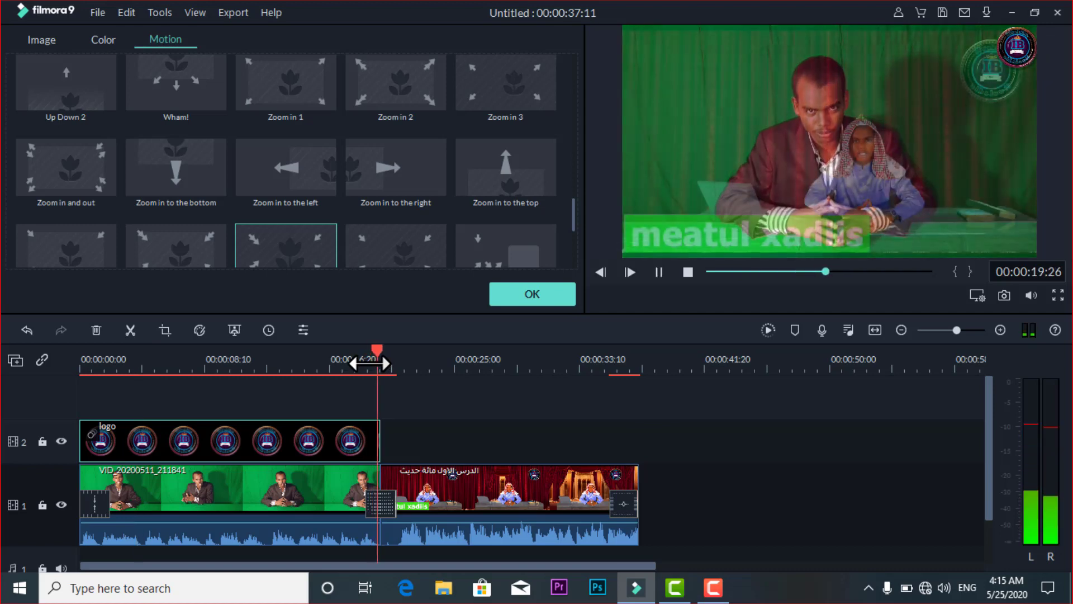
pyautogui.press('space')
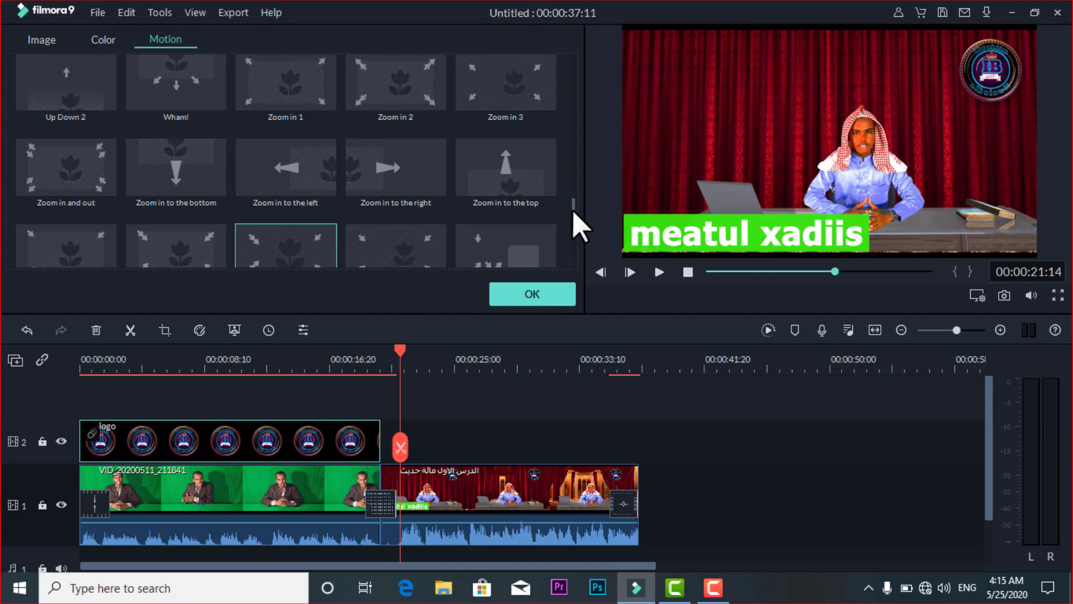
# - Apply the Stretch in and zoom in motion to the logo clip and play back its ending and its beginning
pyautogui.moveTo(574, 215); pyautogui.dragTo(577, 258)
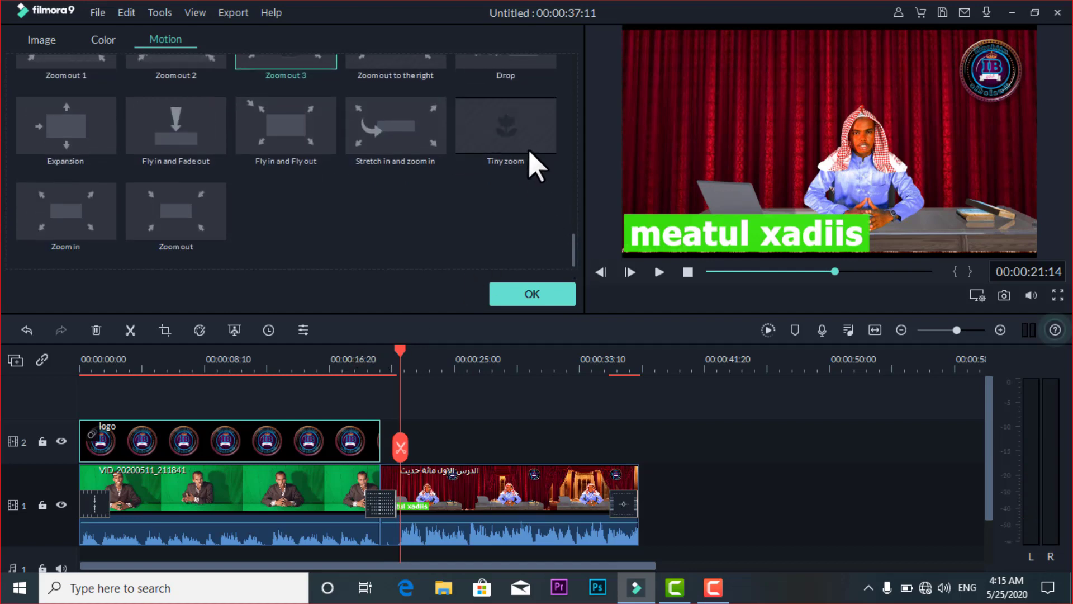
pyautogui.doubleClick(422, 134)
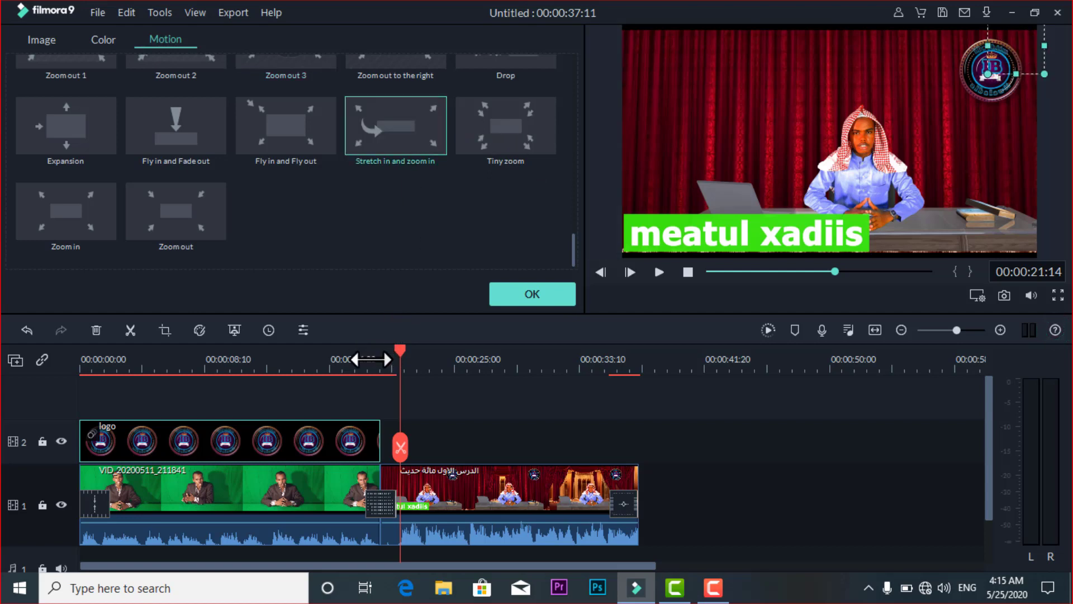
pyautogui.click(369, 367)
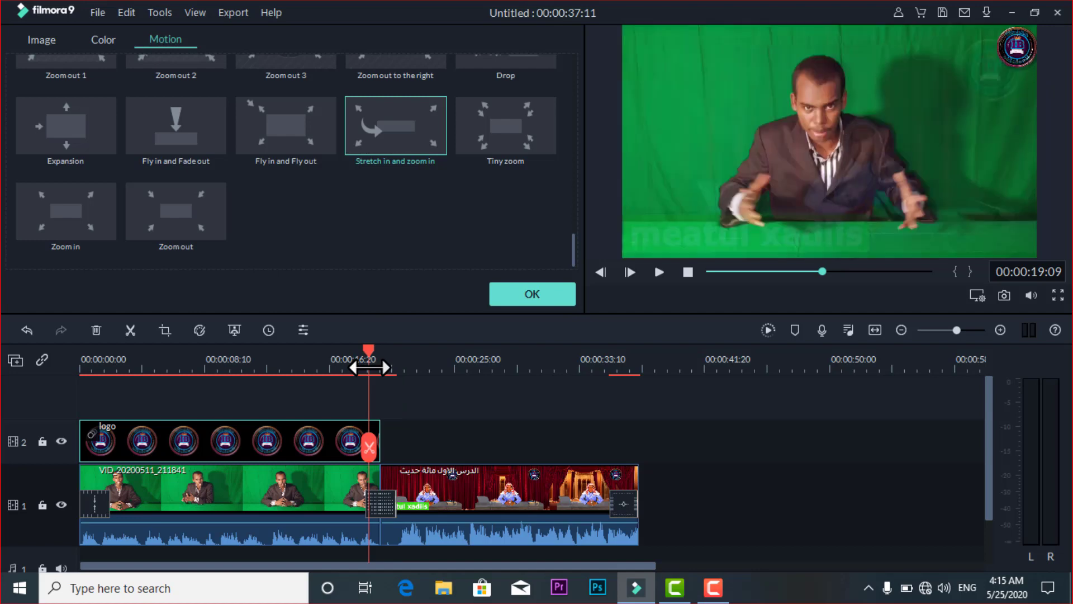
pyautogui.press('space')
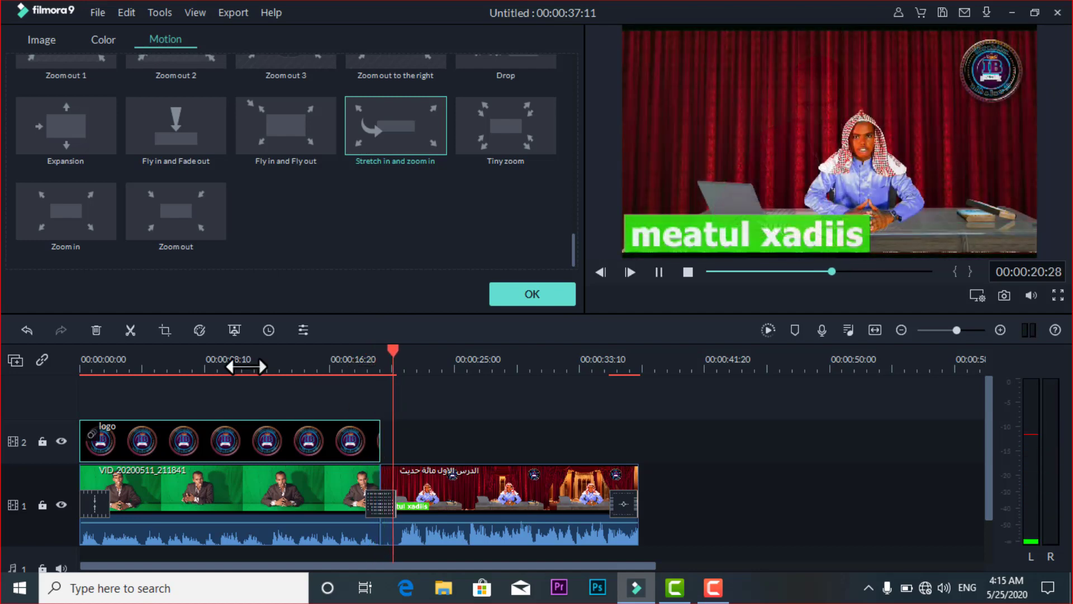
pyautogui.click(84, 364)
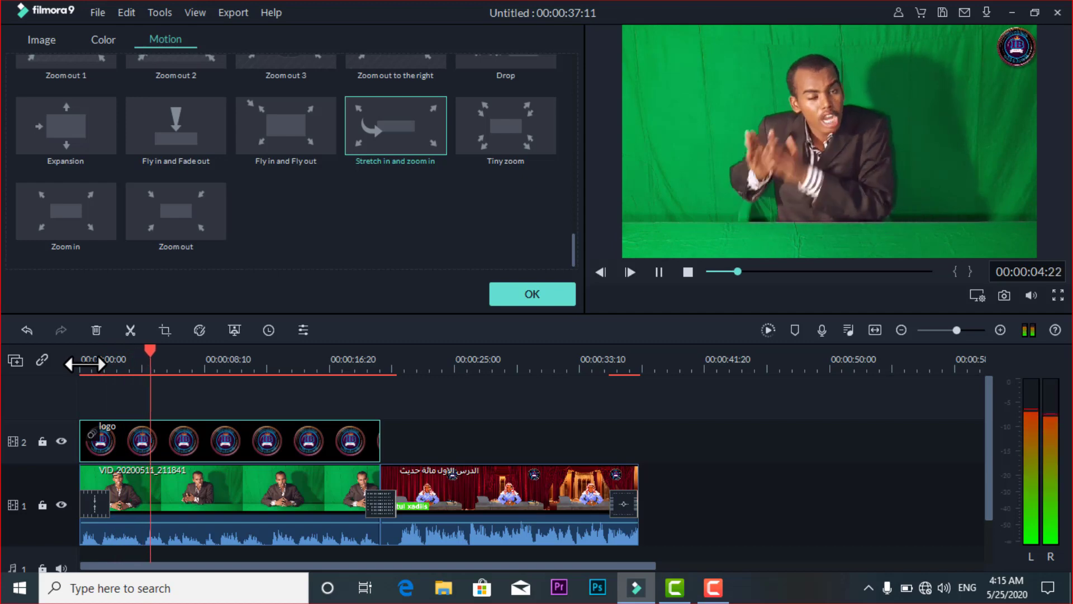
pyautogui.press('space')
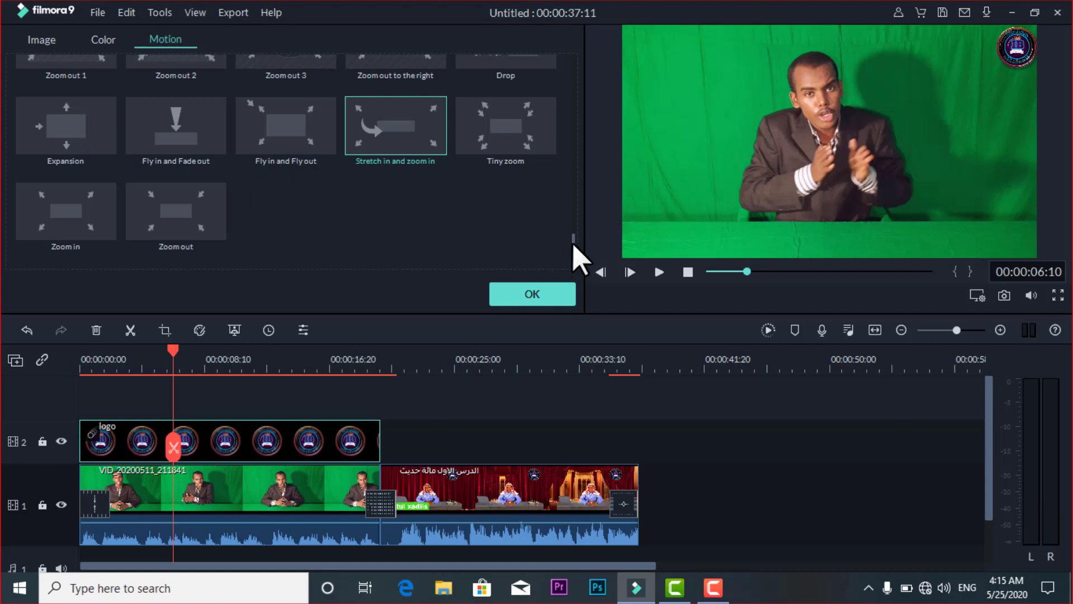
# - Reset the logo clip's motion to No Animation, try Bounce to zoom out 1, and return it to No Animation
pyautogui.scroll(5, 578, 258)
pyautogui.scroll(-4, 578, 258)
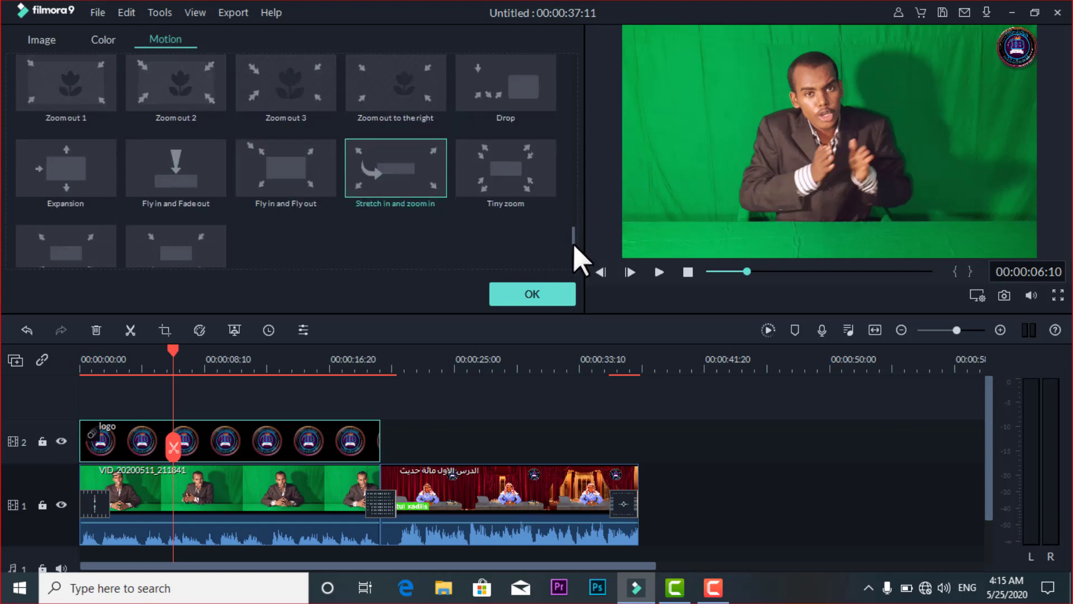
pyautogui.scroll(-1, 579, 258)
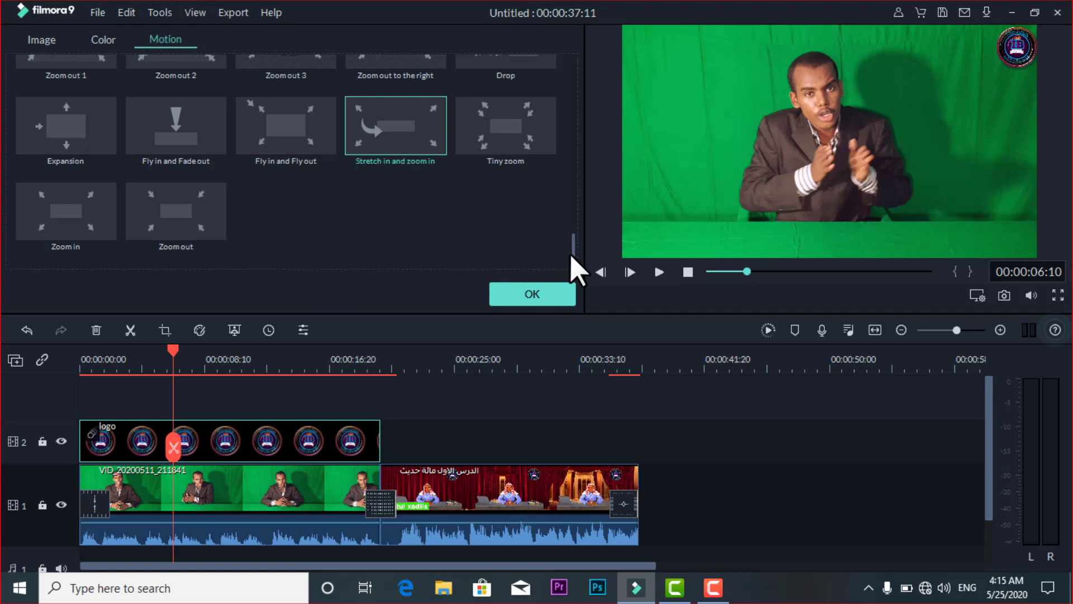
pyautogui.scroll(10, 573, 260)
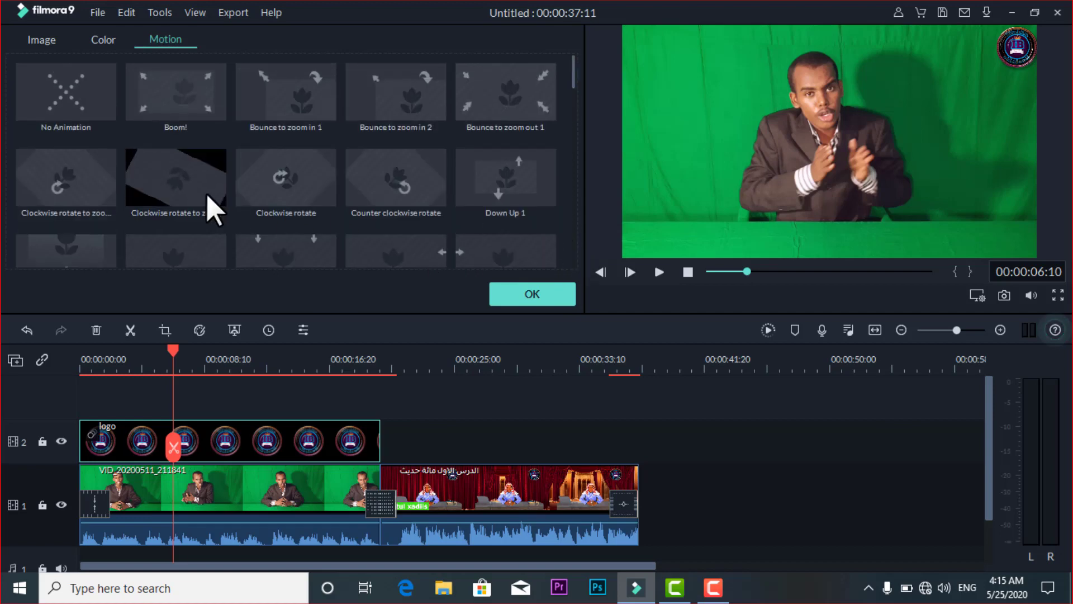
pyautogui.doubleClick(58, 88)
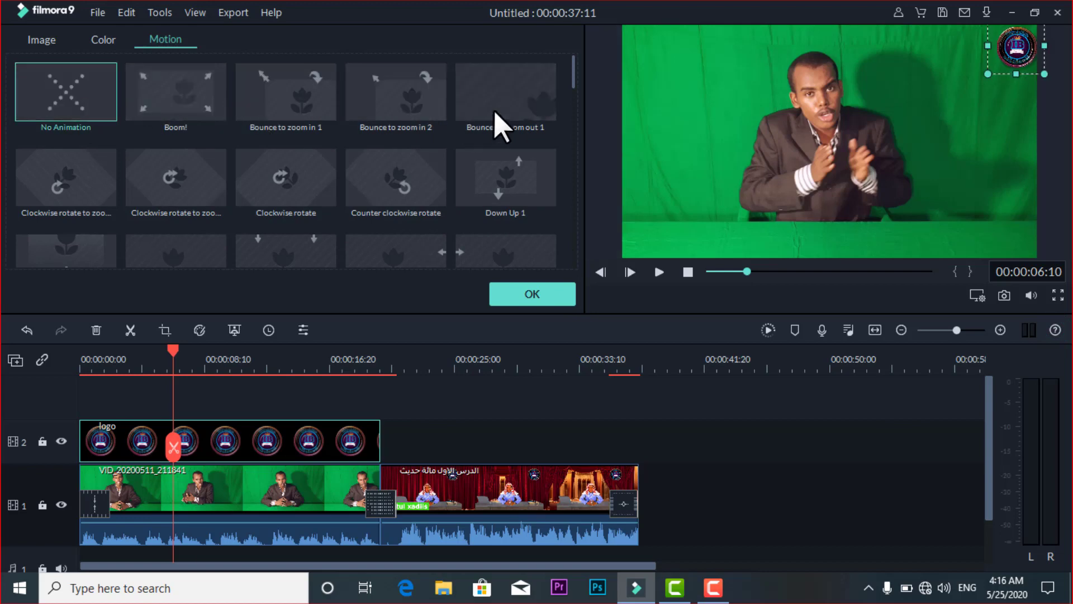
pyautogui.click(529, 100)
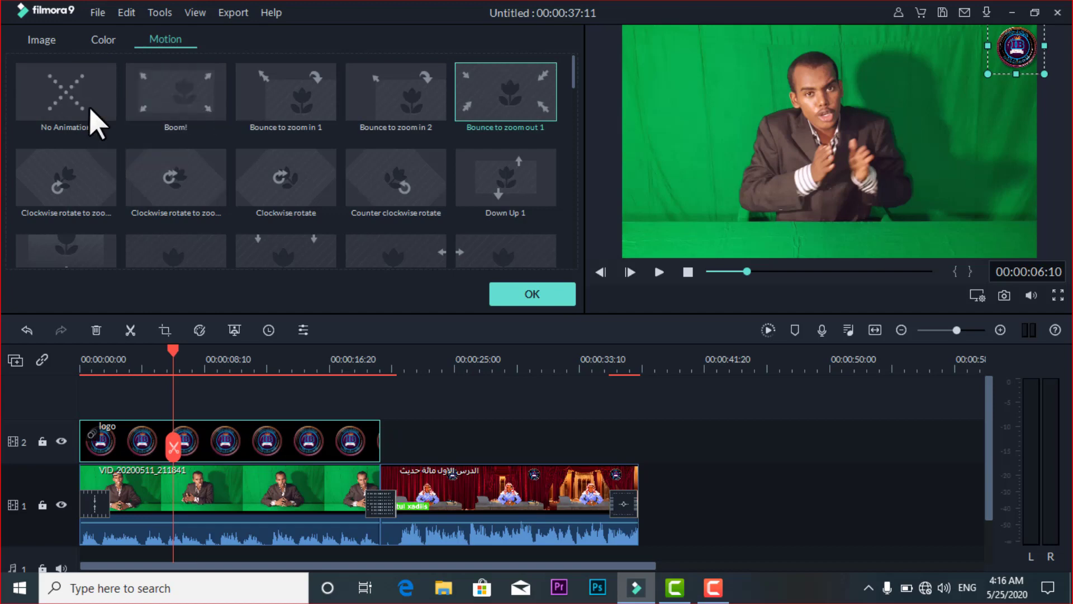
pyautogui.doubleClick(76, 96)
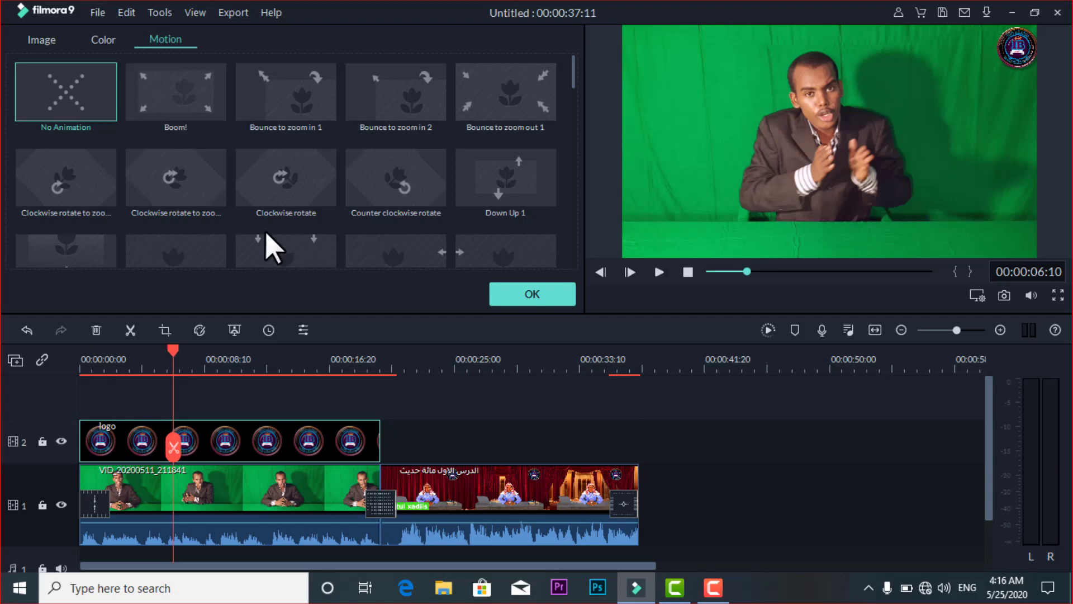
# - Apply the Counter clockwise rotate motion to the logo clip, fit the whole project in the timeline and return the playhead to the start
pyautogui.doubleClick(392, 184)
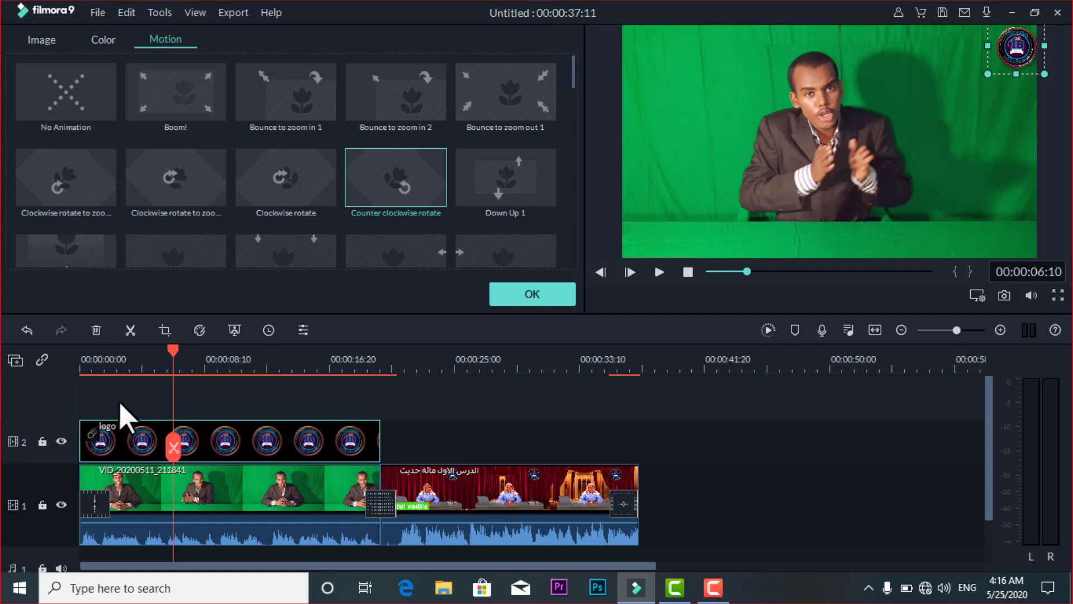
pyautogui.moveTo(190, 347); pyautogui.dragTo(237, 356)
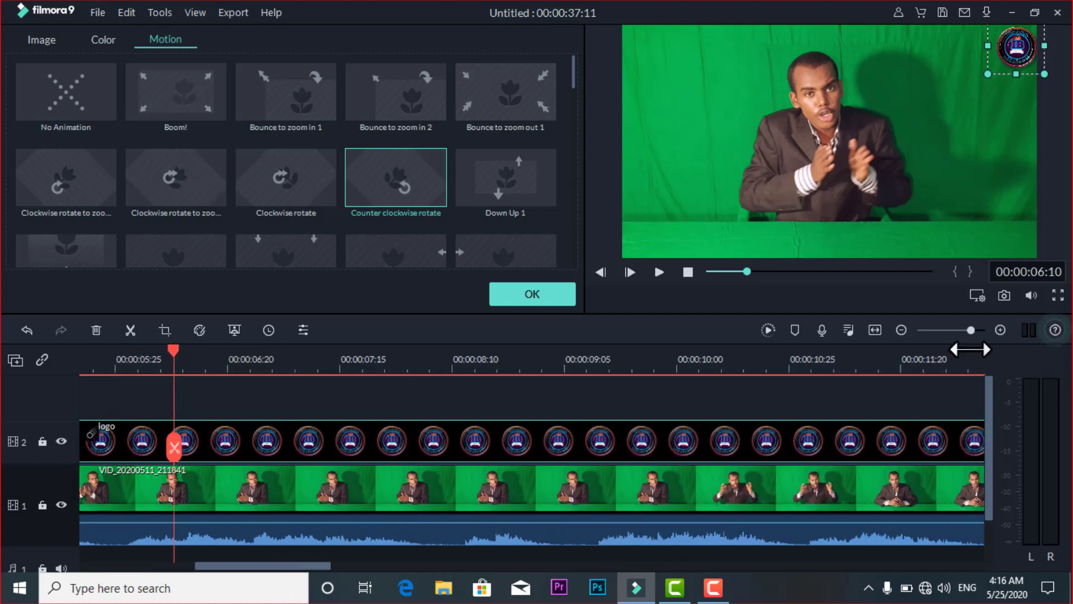
pyautogui.click(876, 331)
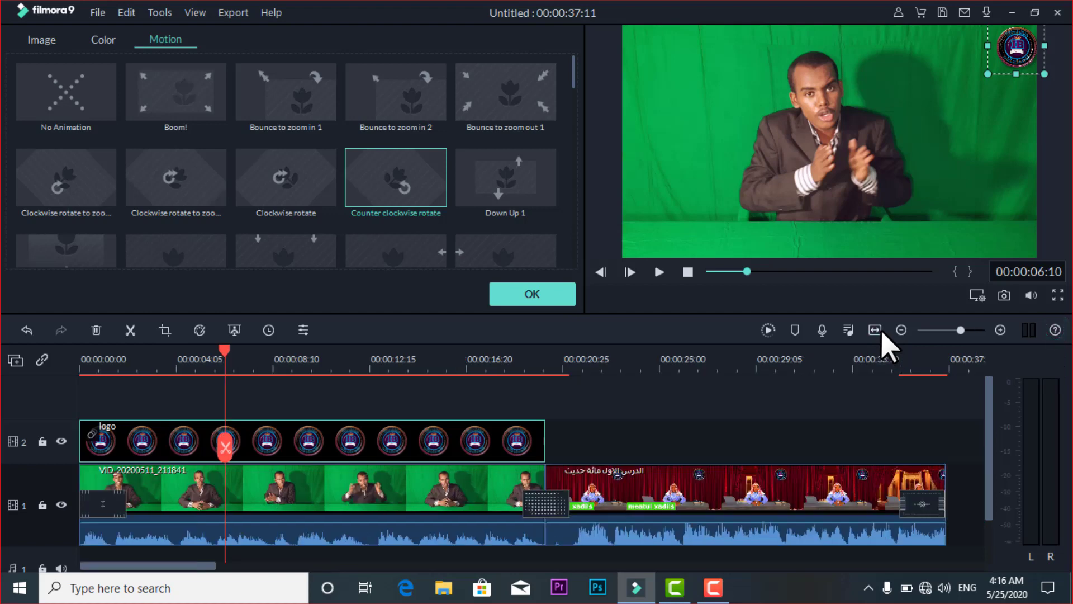
pyautogui.moveTo(225, 358); pyautogui.dragTo(65, 376)
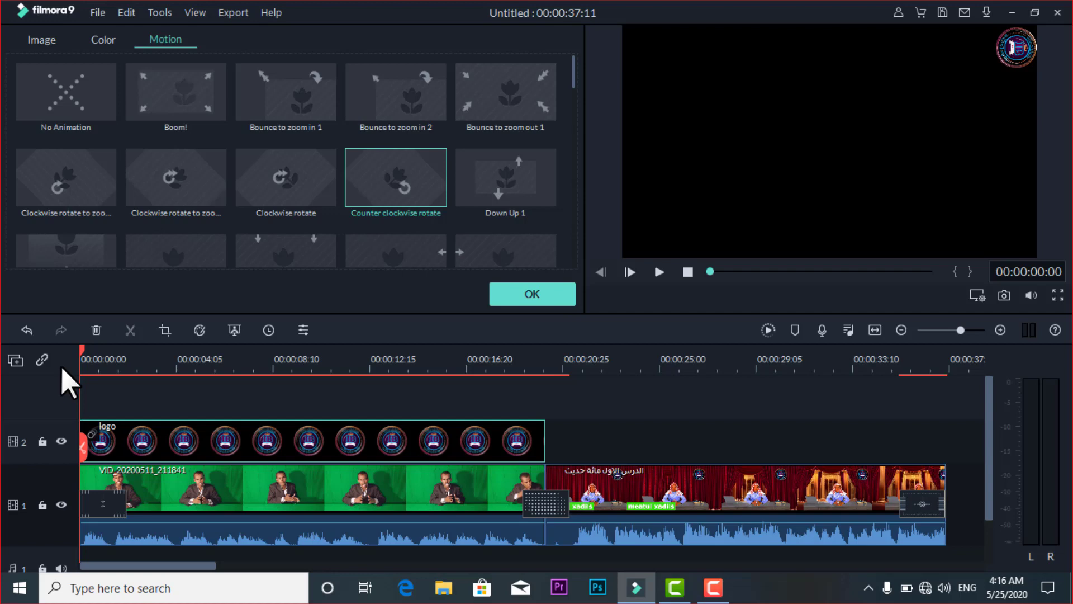
# - Delete the Col Whisk transition at the start of the first video clip and apply the Clockwise rotate motion to that clip
pyautogui.doubleClick(106, 503)
pyautogui.press('Delete')
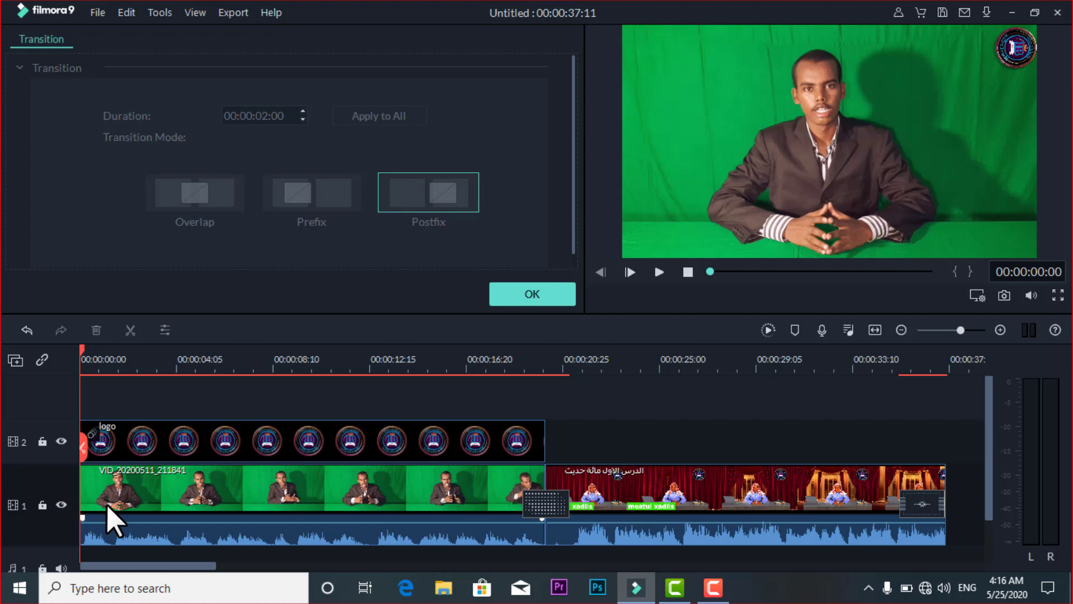
pyautogui.doubleClick(106, 503)
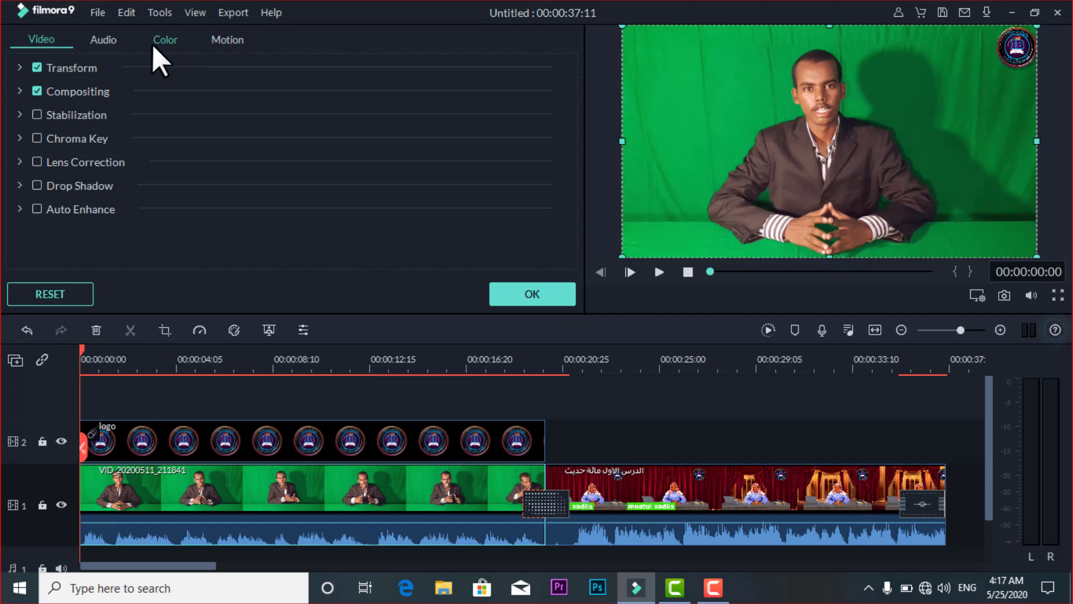
pyautogui.click(234, 49)
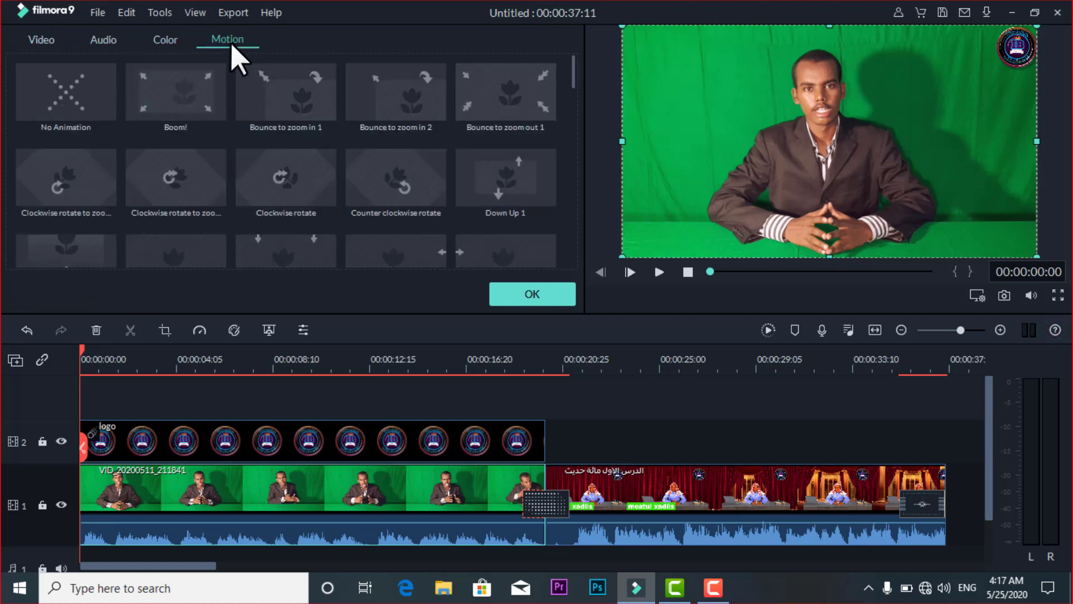
pyautogui.doubleClick(304, 176)
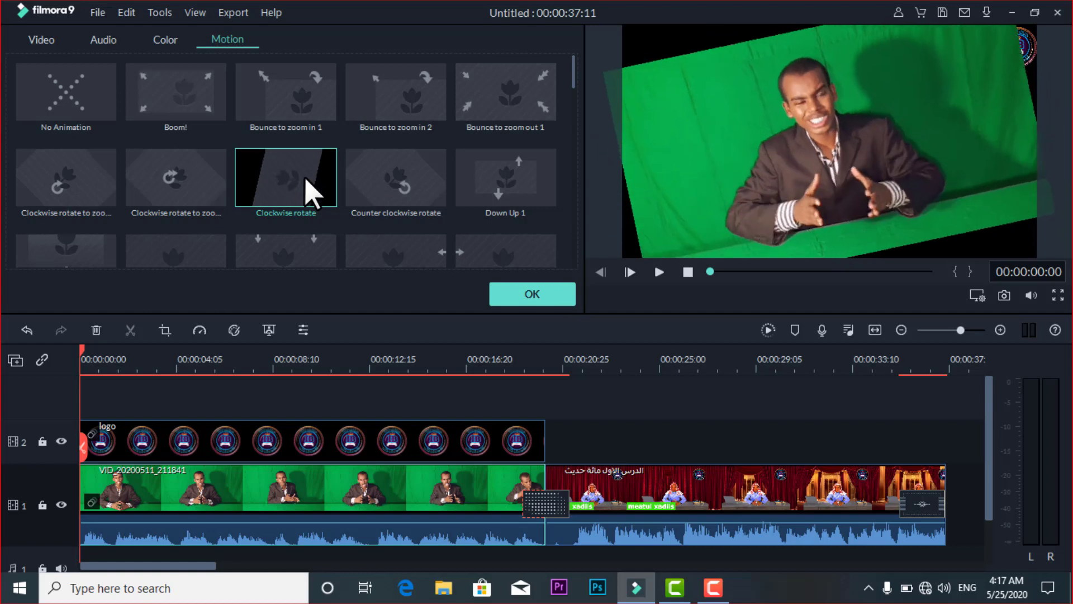
# - Try the Counter clockwise rotate motion and the Stretch in and zoom in motion on the first video clip
pyautogui.click(391, 180)
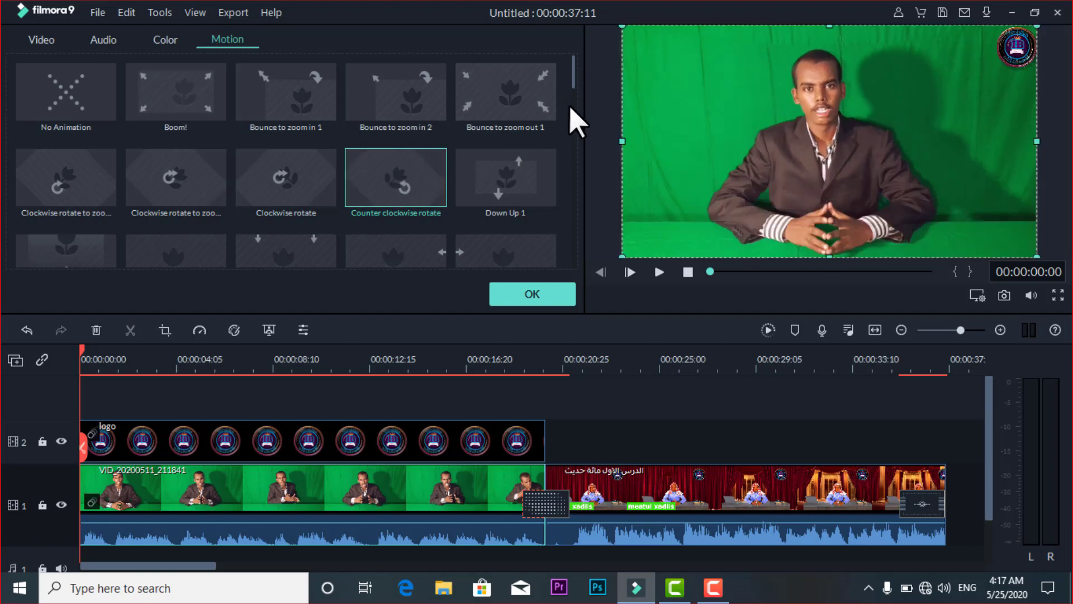
pyautogui.scroll(-10, 570, 126)
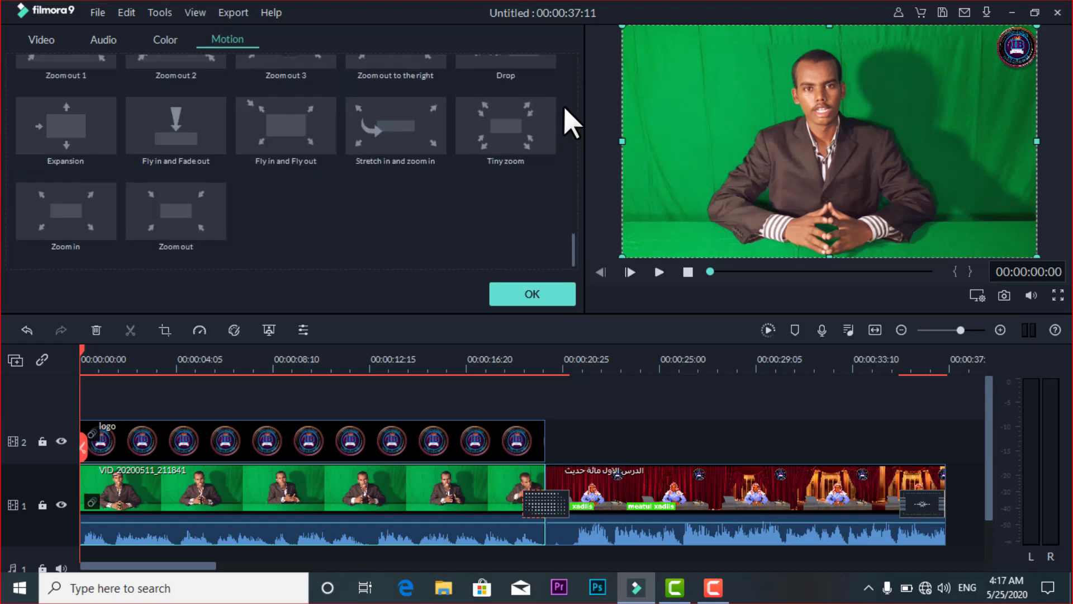
pyautogui.doubleClick(390, 127)
pyautogui.click(394, 135)
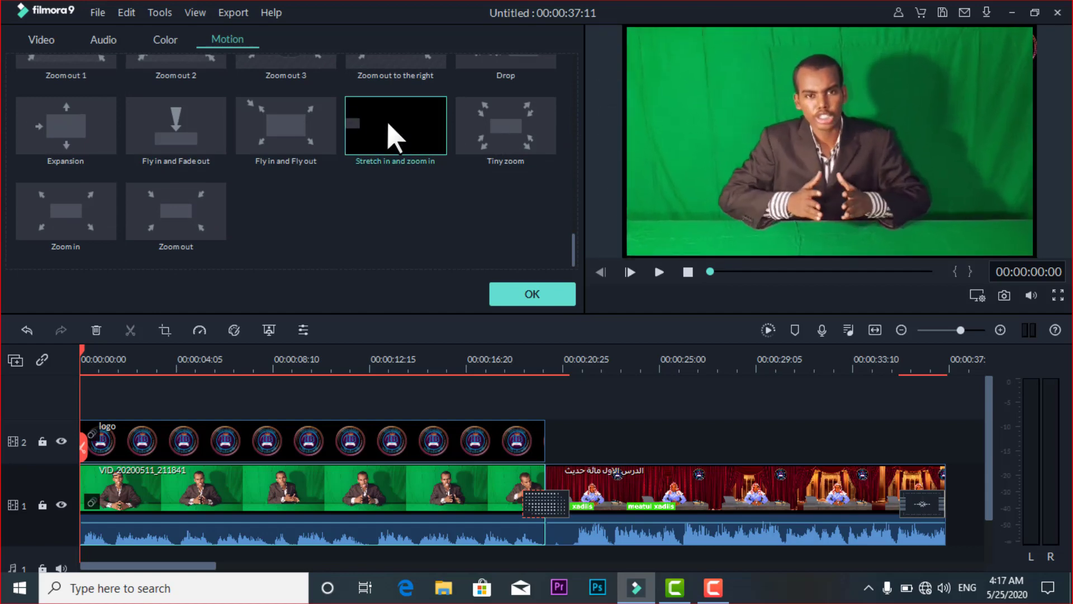
# - Try the Fly in and Fade out, Expansion and Zoom in motions on the first video clip
pyautogui.click(185, 126)
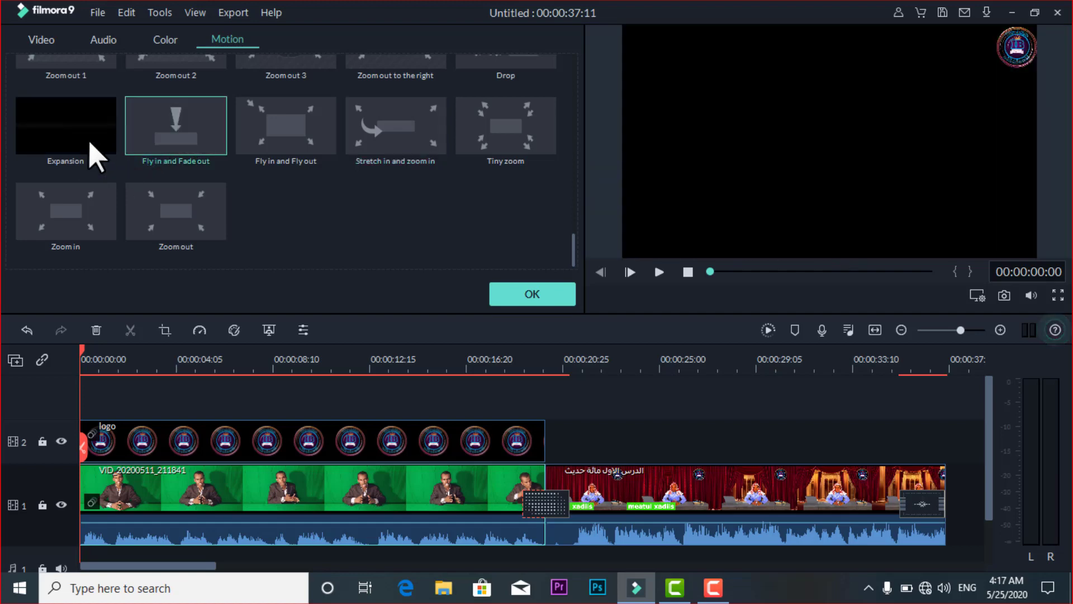
pyautogui.click(90, 142)
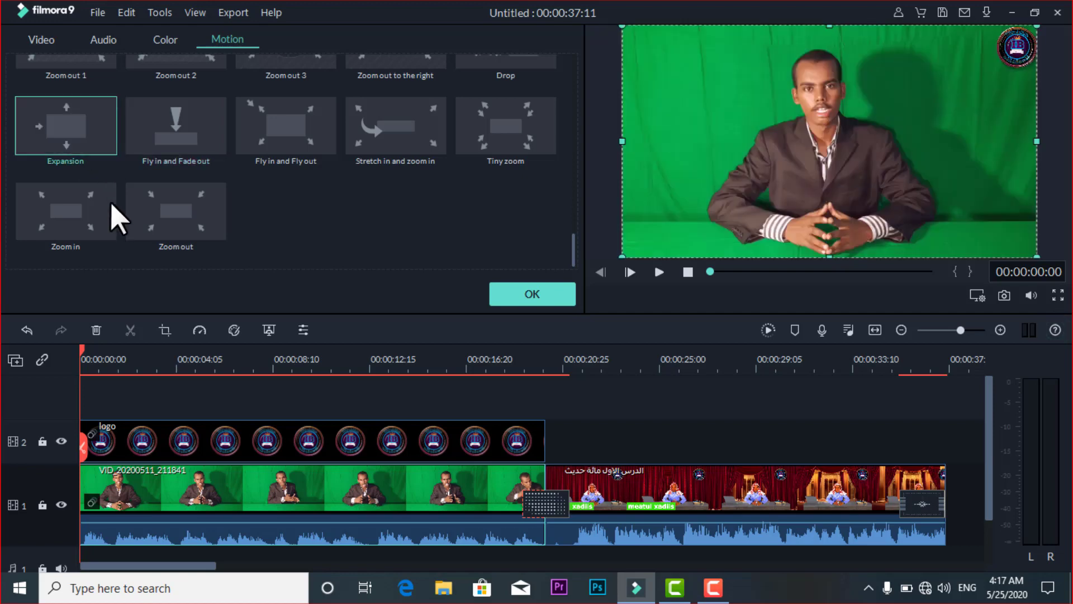
pyautogui.click(89, 224)
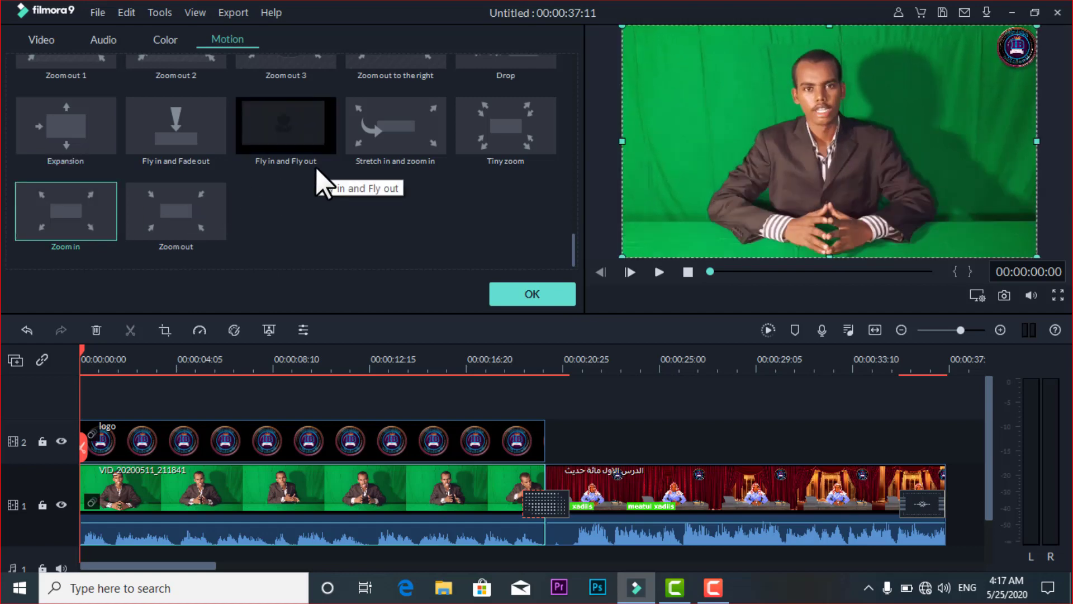
# - Try the Zoom in to the left and Zoom in to the right motions on the first video clip
pyautogui.scroll(6, 320, 180)
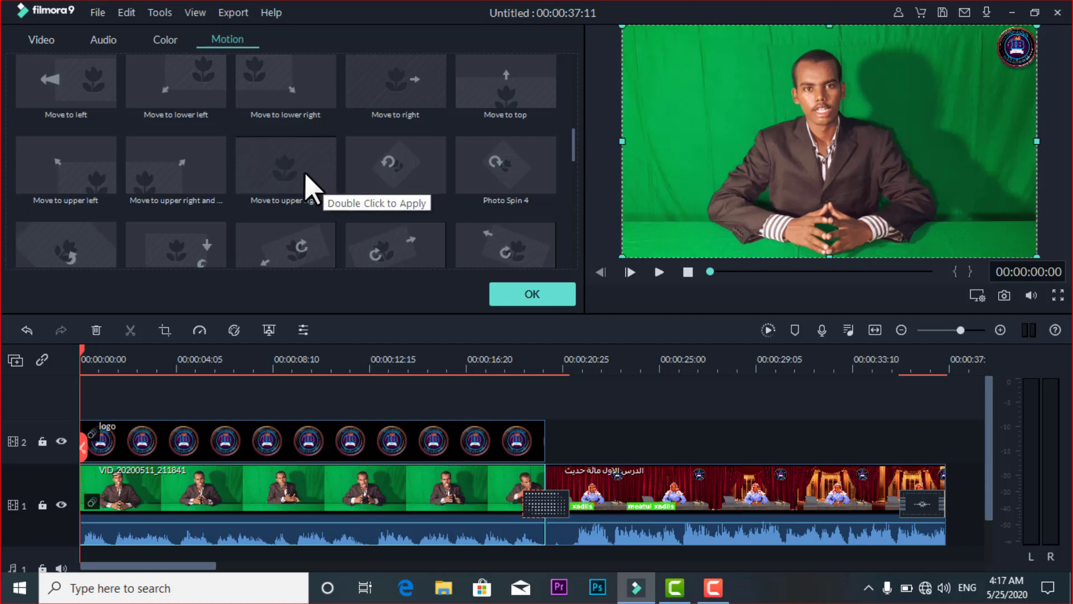
pyautogui.scroll(3, 304, 172)
pyautogui.scroll(-6, 305, 175)
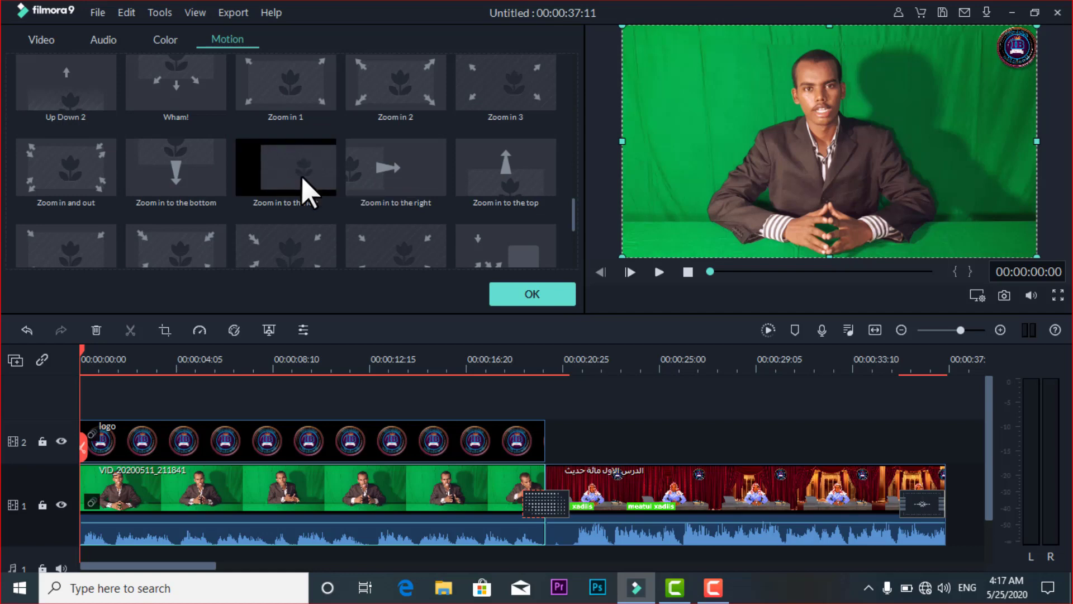
pyautogui.doubleClick(302, 178)
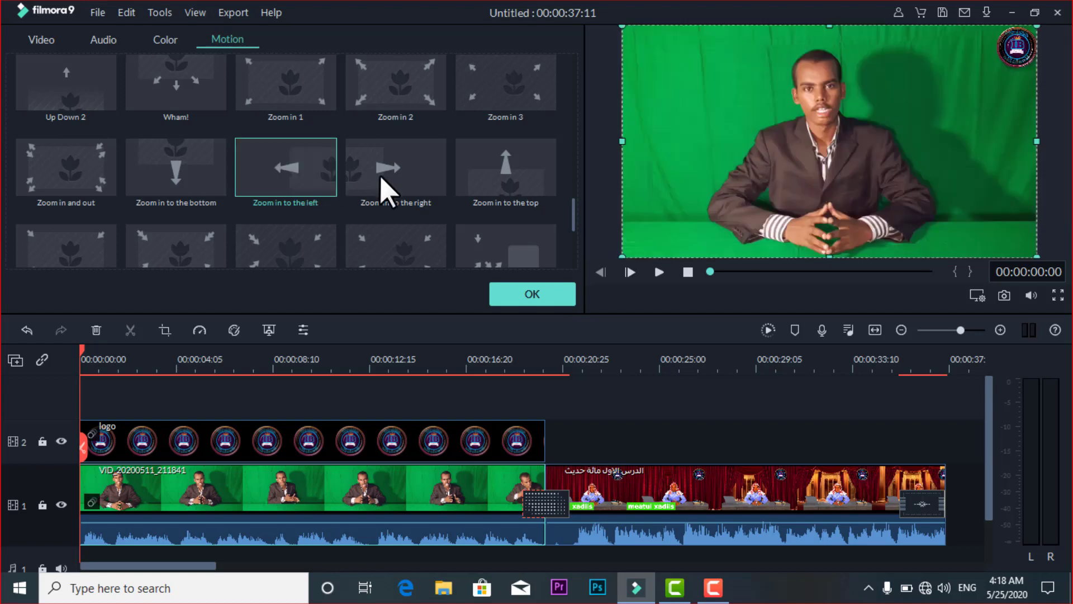
pyautogui.doubleClick(401, 184)
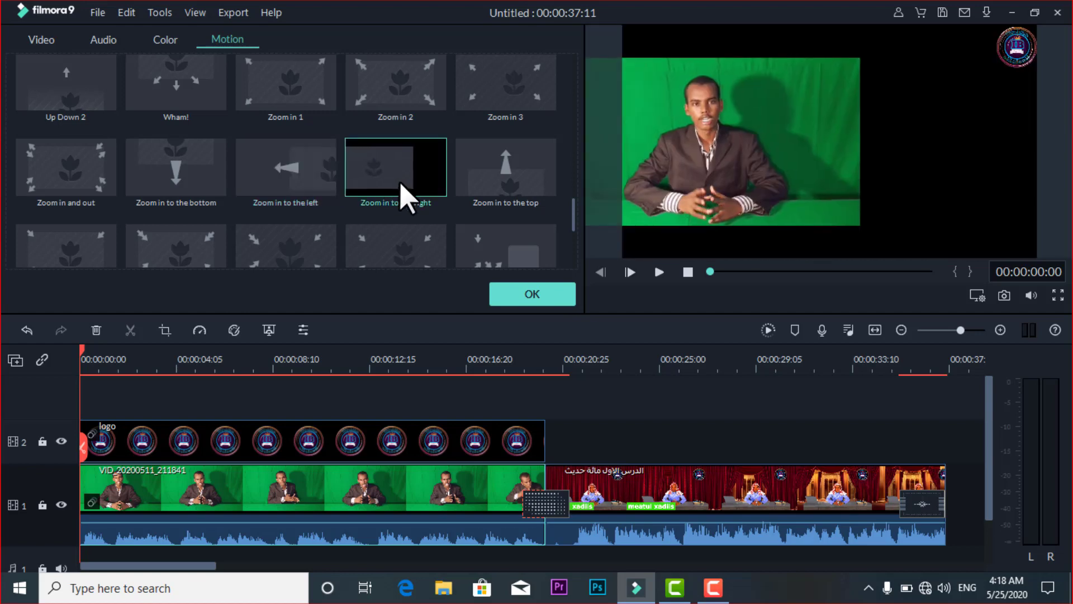
# - Try Counter clockwise rotate and the second Clockwise rotate to zoom motion on the first video clip
pyautogui.scroll(5, 400, 183)
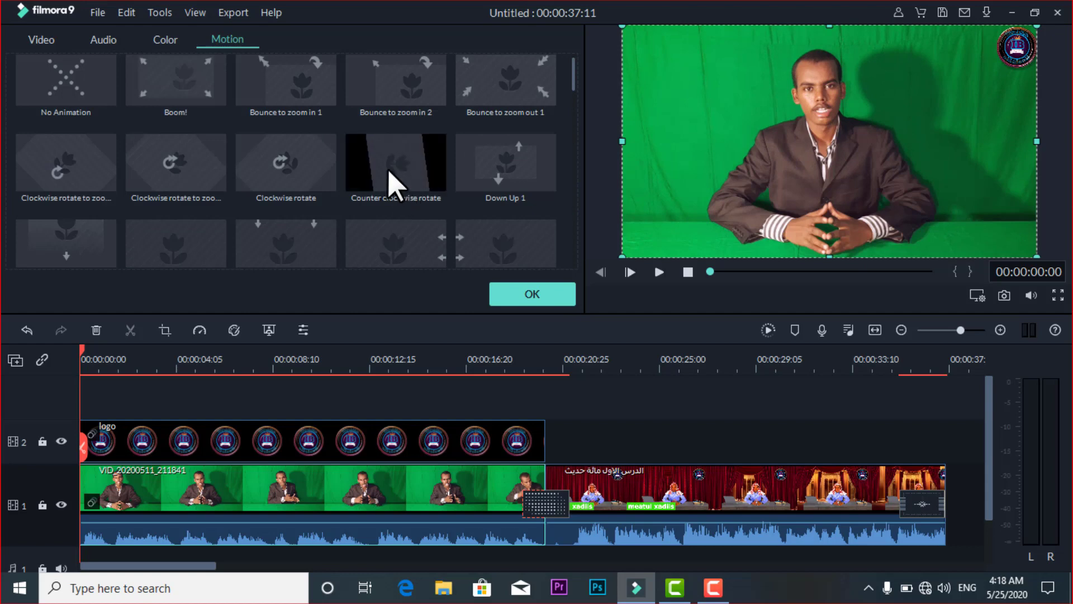
pyautogui.doubleClick(389, 169)
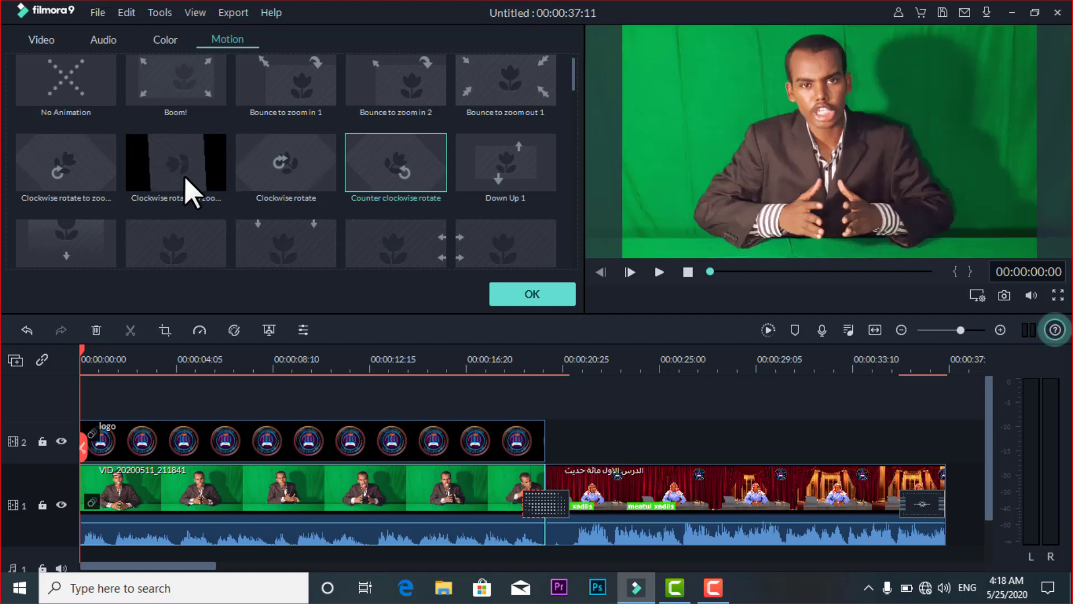
pyautogui.doubleClick(184, 175)
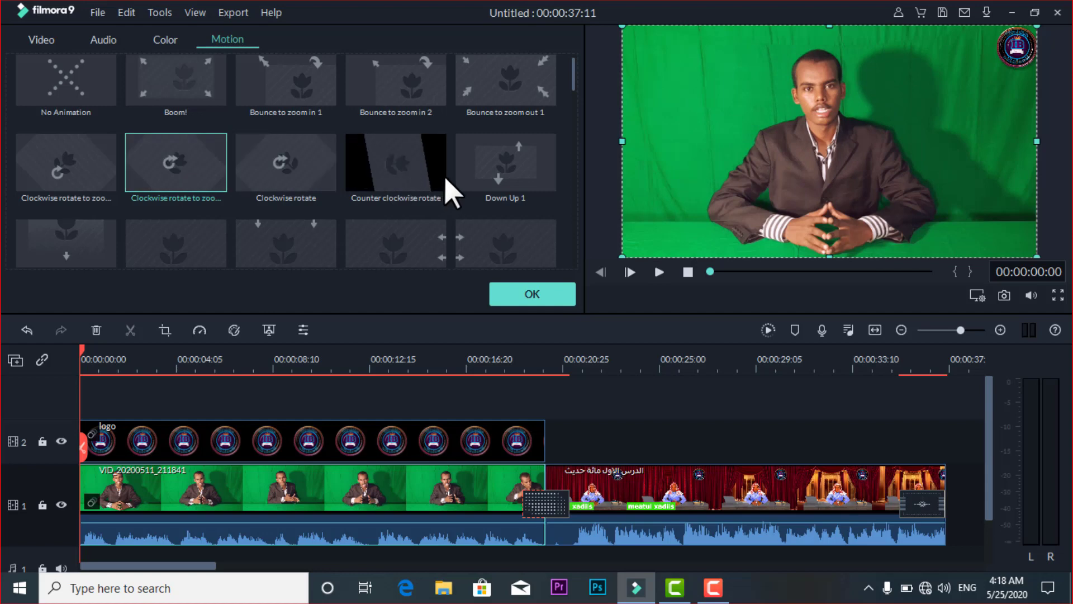
# - Try the Down Up 1, Bounce to zoom out 1 and Bounce to zoom in 2 motions on the first video clip
pyautogui.doubleClick(484, 178)
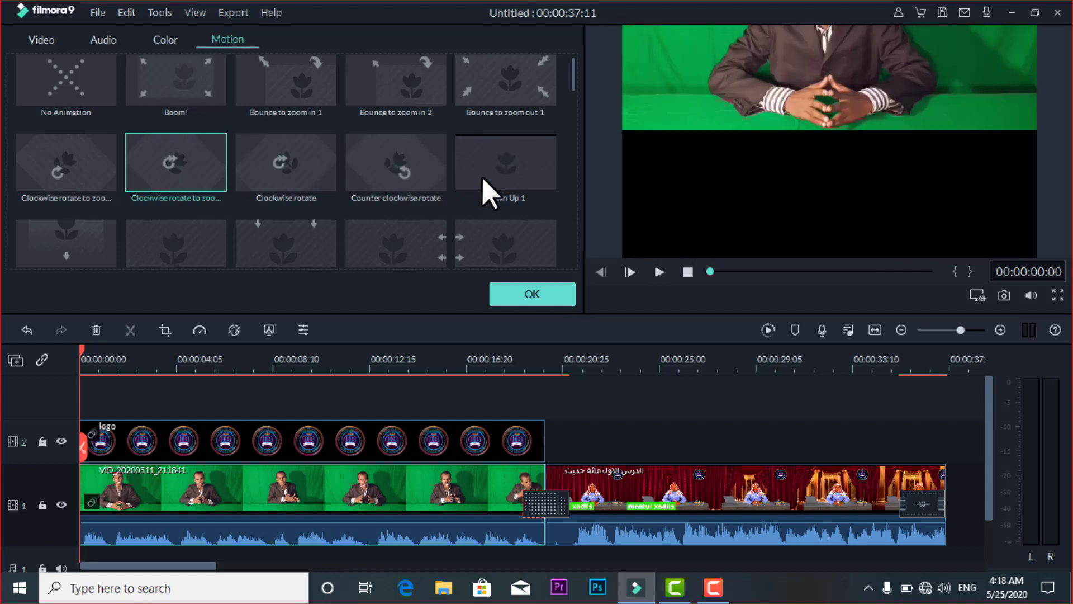
pyautogui.doubleClick(509, 100)
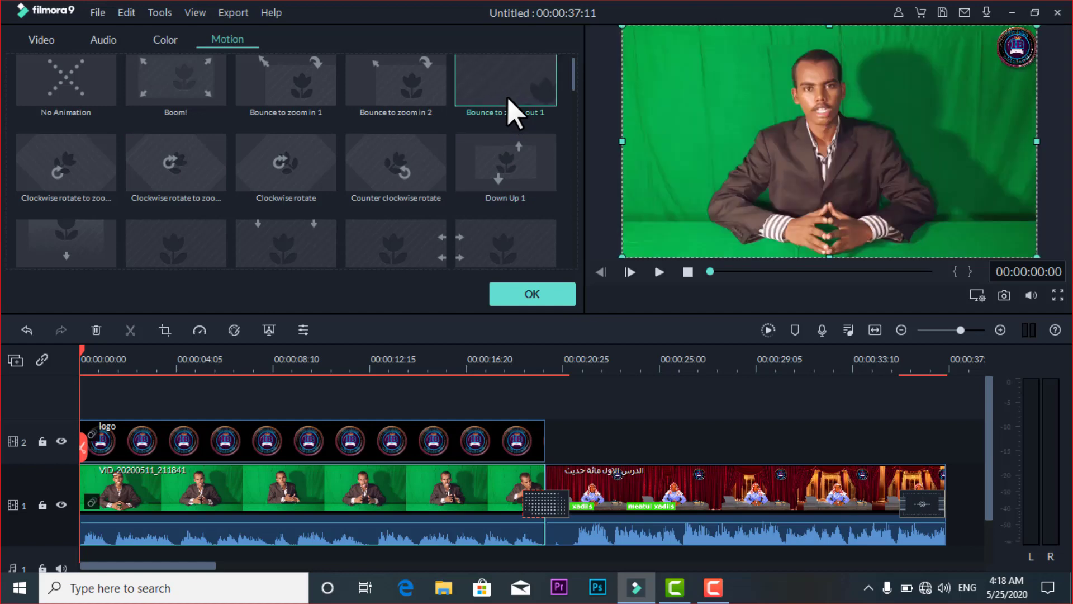
pyautogui.click(433, 92)
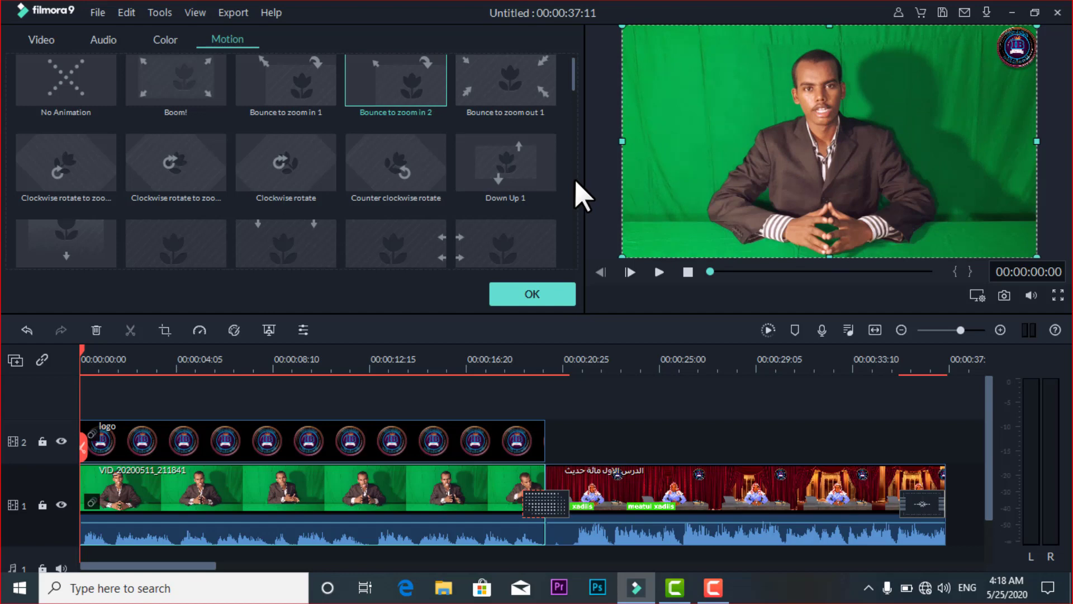
# - Reset the first video clip to No Animation, try the second Clockwise rotate to zoom motion, and return it to No Animation
pyautogui.doubleClick(80, 79)
pyautogui.click(81, 84)
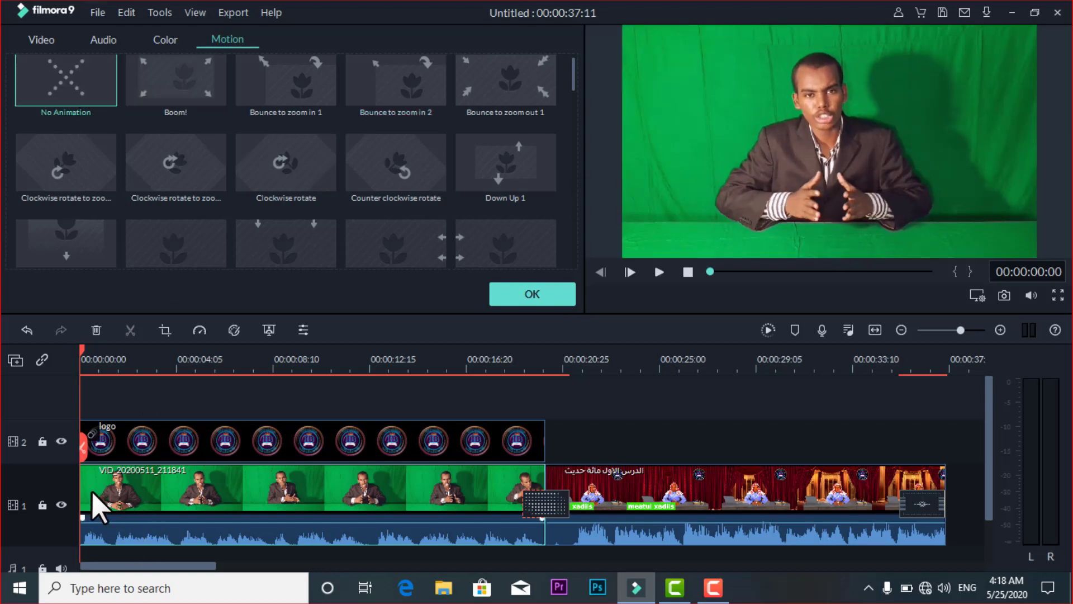
pyautogui.click(190, 180)
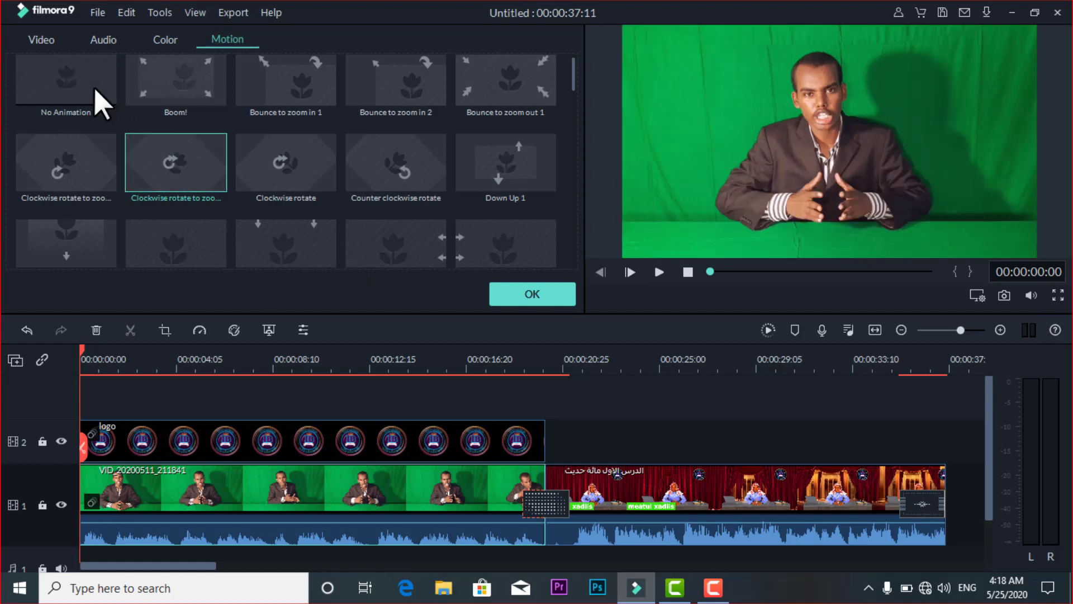
pyautogui.click(100, 101)
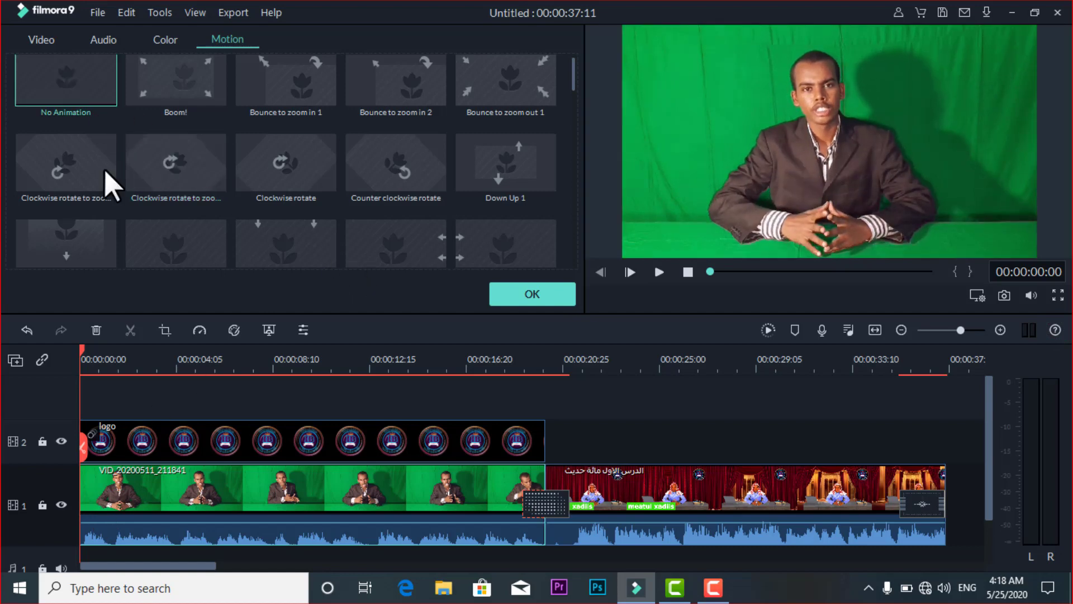
# - Reset the logo clip's motion to No Animation
pyautogui.click(141, 446)
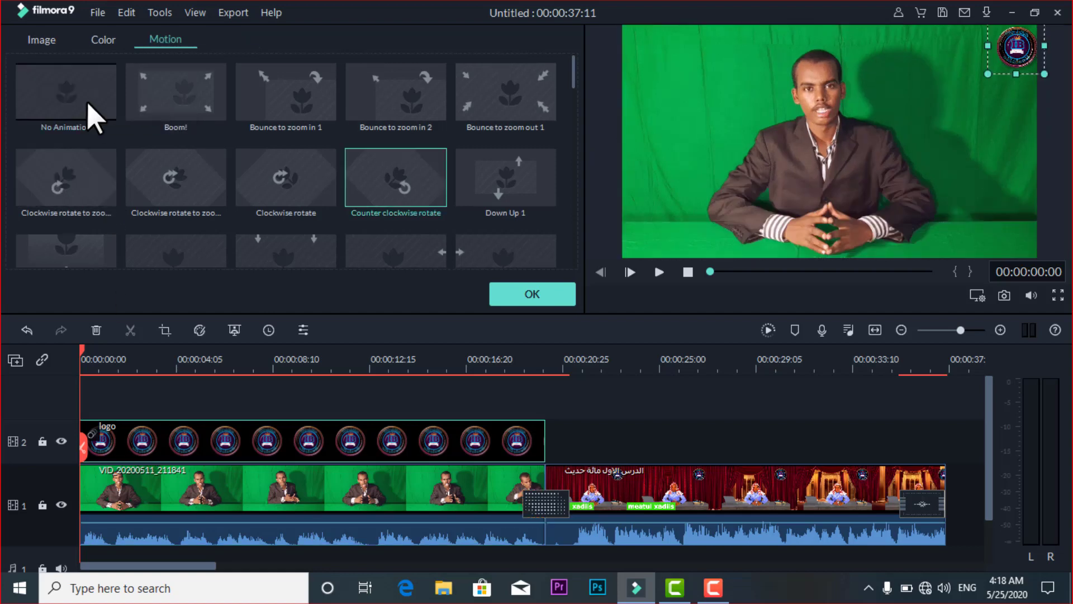
pyautogui.click(92, 115)
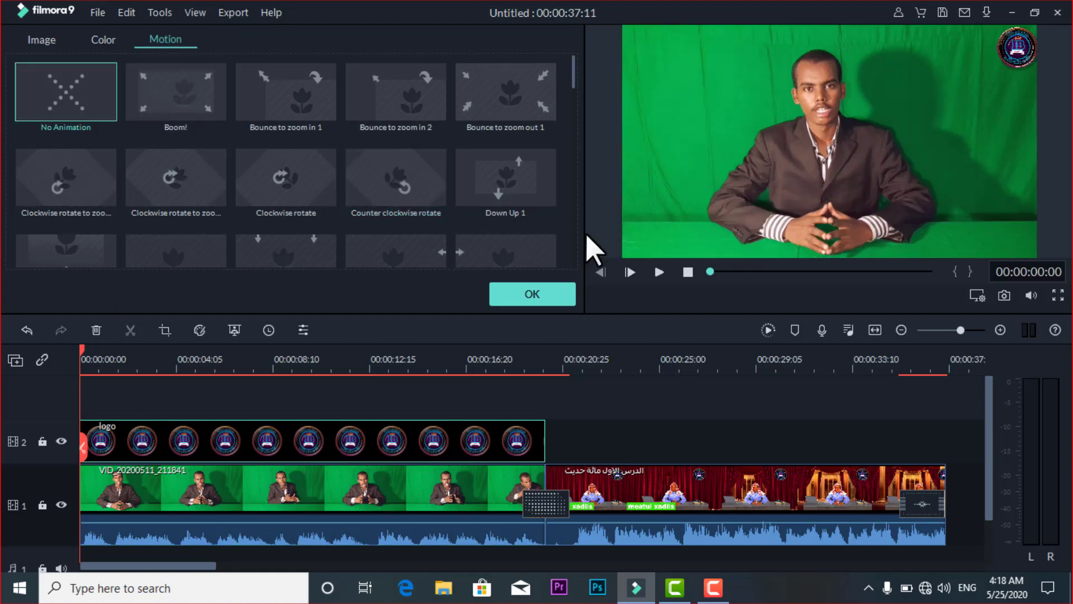